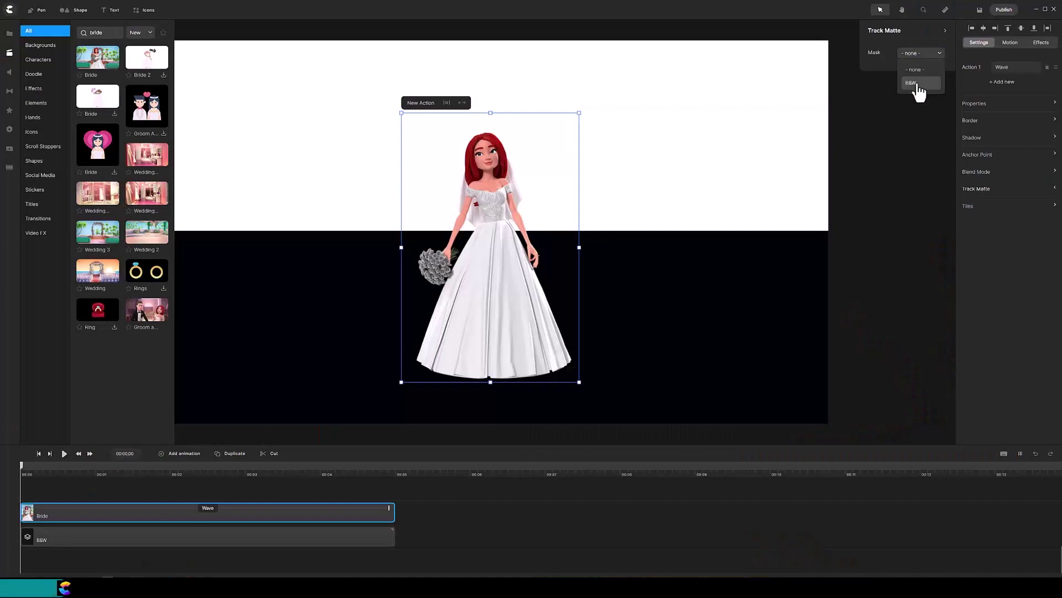
# - Set the Track Matte mask to the B&W layer
pyautogui.click(917, 84)
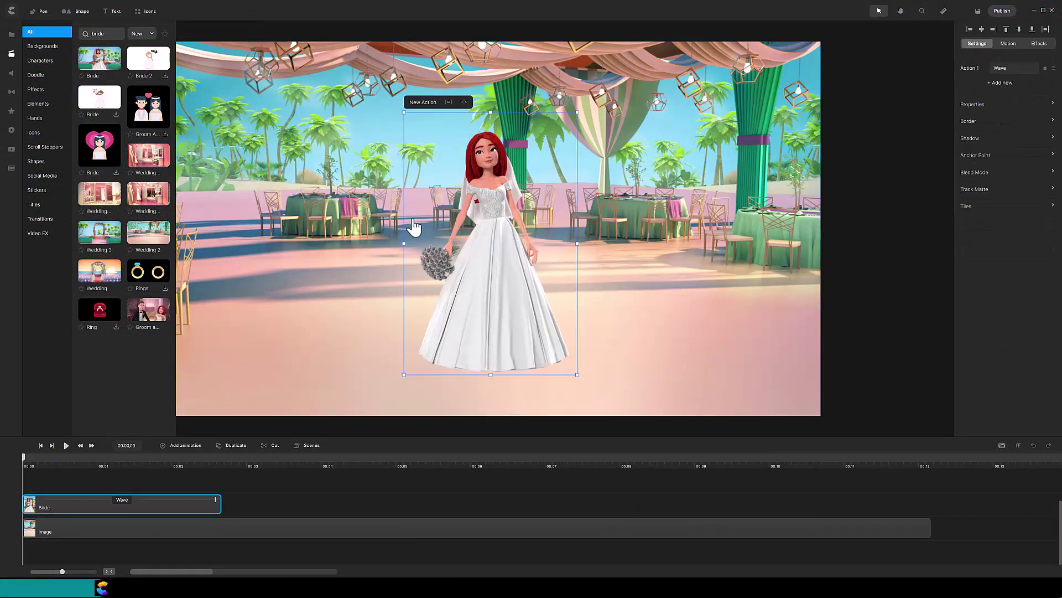
# - Switch the Bride's action to Dancing and stretch her clip across the whole timeline
pyautogui.click(1000, 68)
pyautogui.click(887, 60)
pyautogui.moveTo(310, 503); pyautogui.dragTo(925, 501)
# - Add the violin video from My Files, scaled down to 41 and placed over the bride's dress
pyautogui.click(11, 35)
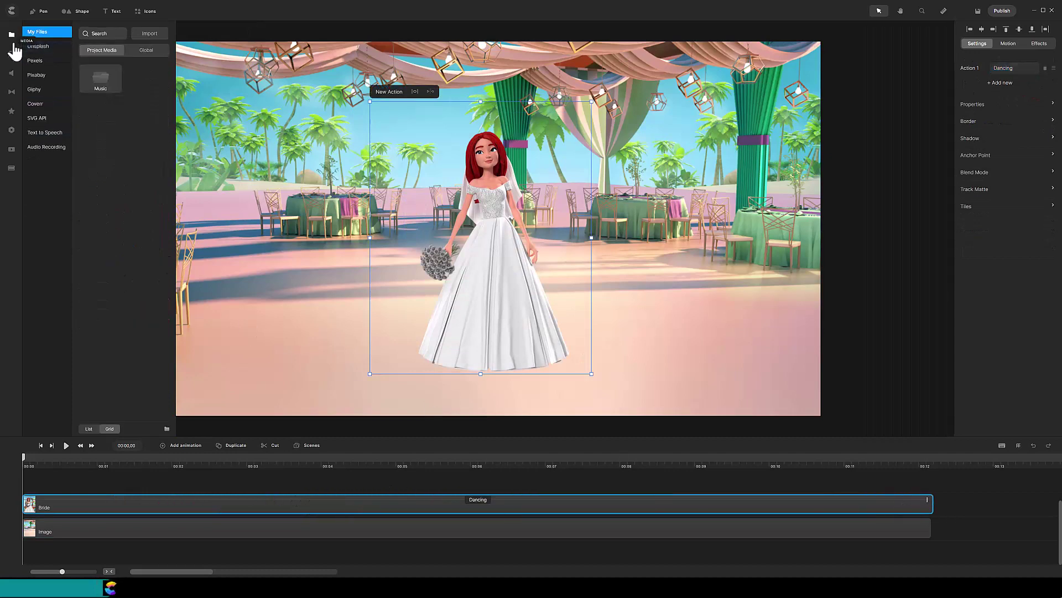
pyautogui.moveTo(104, 94); pyautogui.dragTo(344, 178)
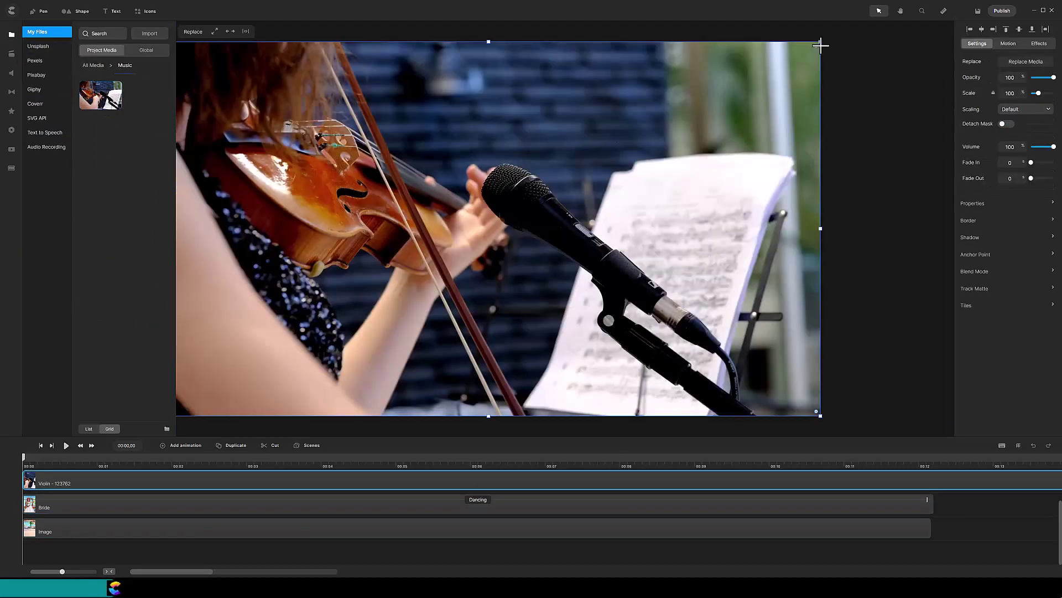
pyautogui.moveTo(820, 41); pyautogui.dragTo(468, 290)
pyautogui.moveTo(368, 305); pyautogui.dragTo(591, 278)
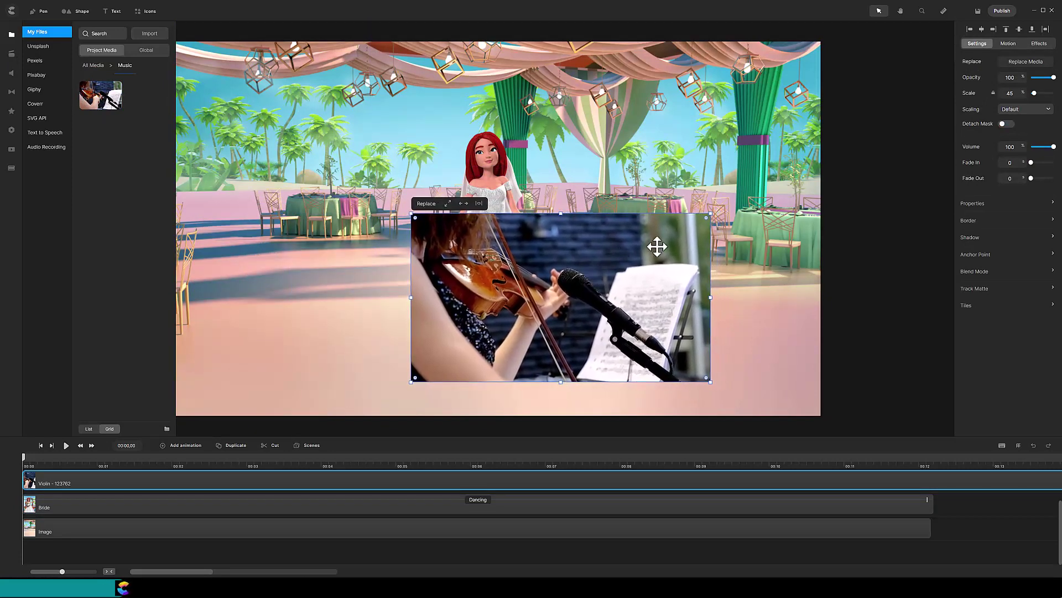
pyautogui.moveTo(710, 213); pyautogui.dragTo(687, 228)
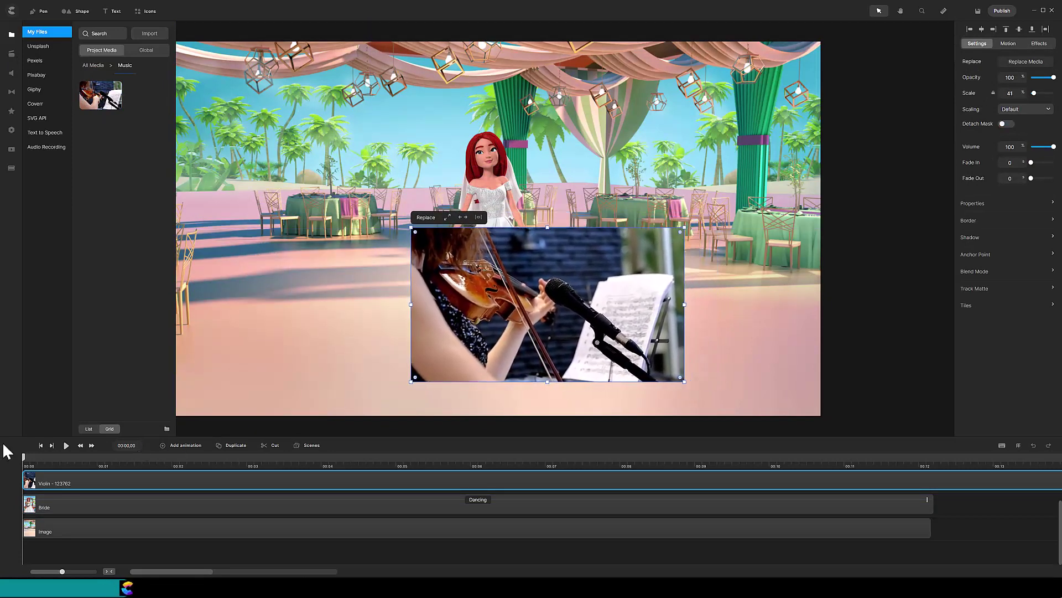
pyautogui.click(154, 459)
pyautogui.moveTo(204, 461); pyautogui.dragTo(310, 455)
pyautogui.moveTo(496, 355); pyautogui.dragTo(476, 341)
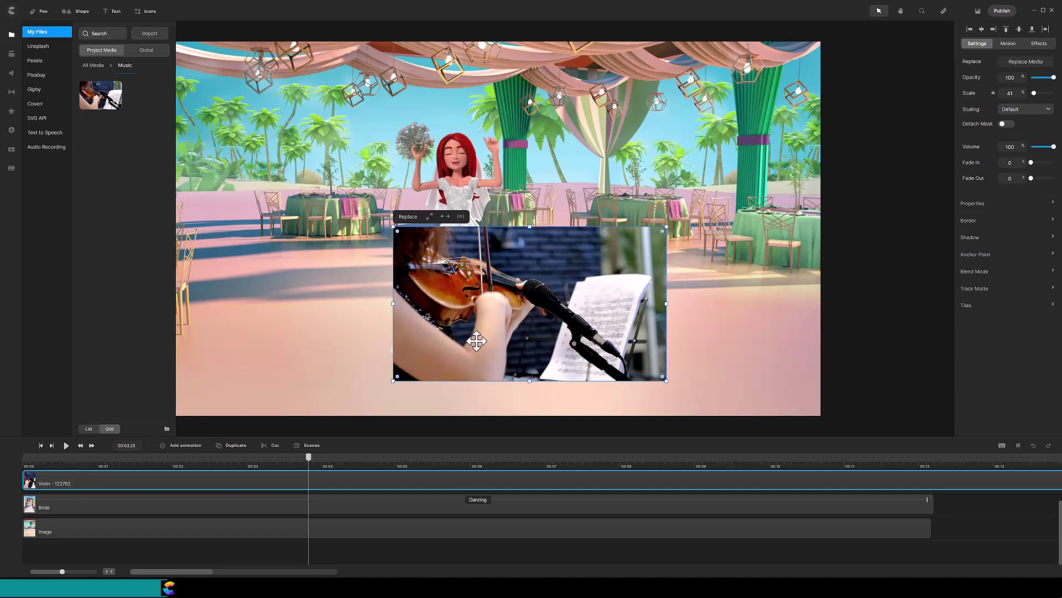
# - Choose Bride as the violin layer's Track Matte mask and preview the clipped result
pyautogui.click(975, 290)
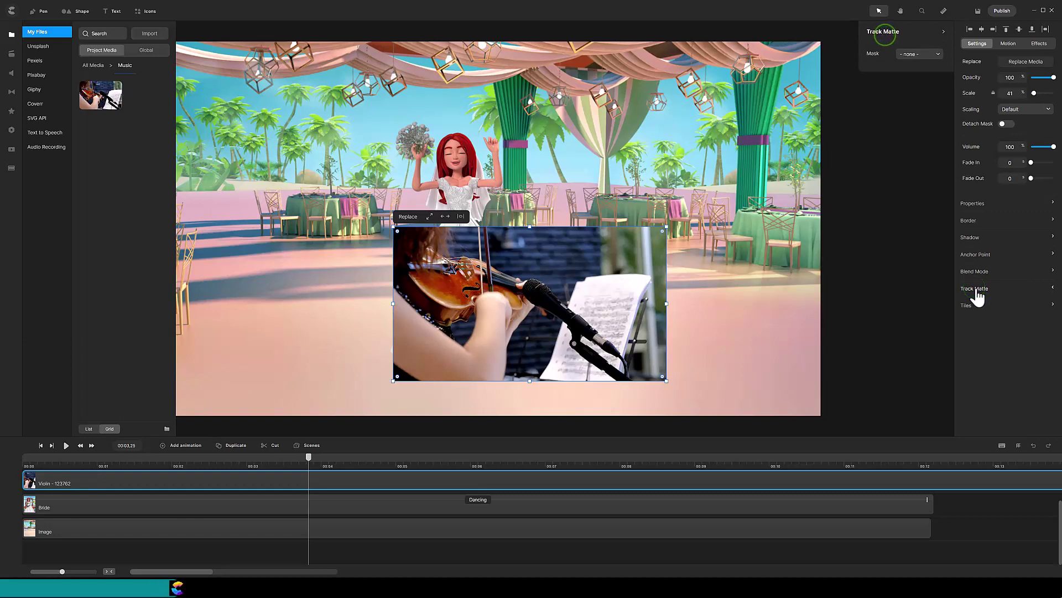
pyautogui.click(937, 55)
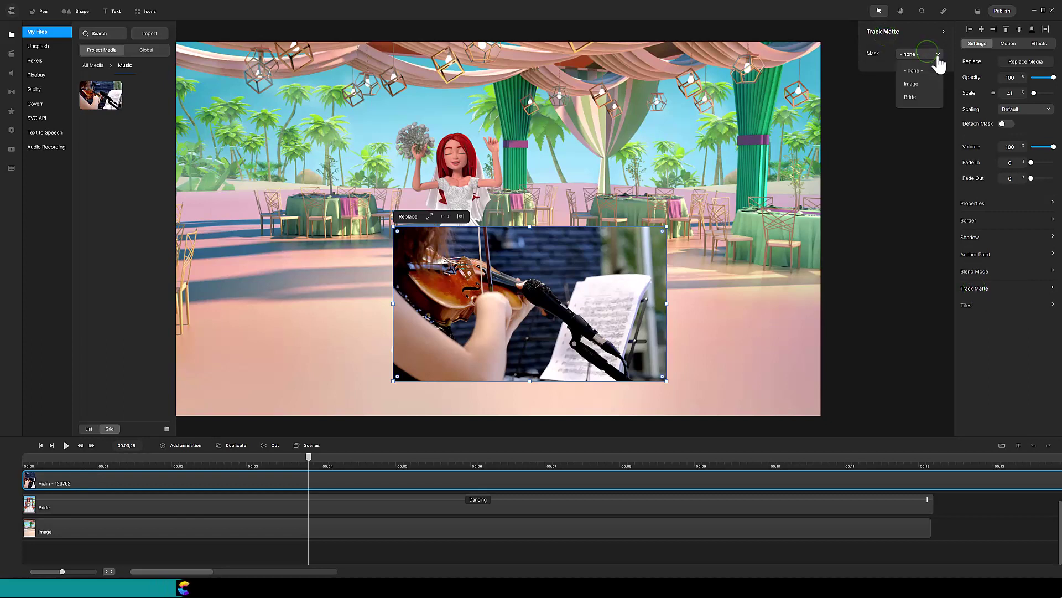
pyautogui.click(912, 97)
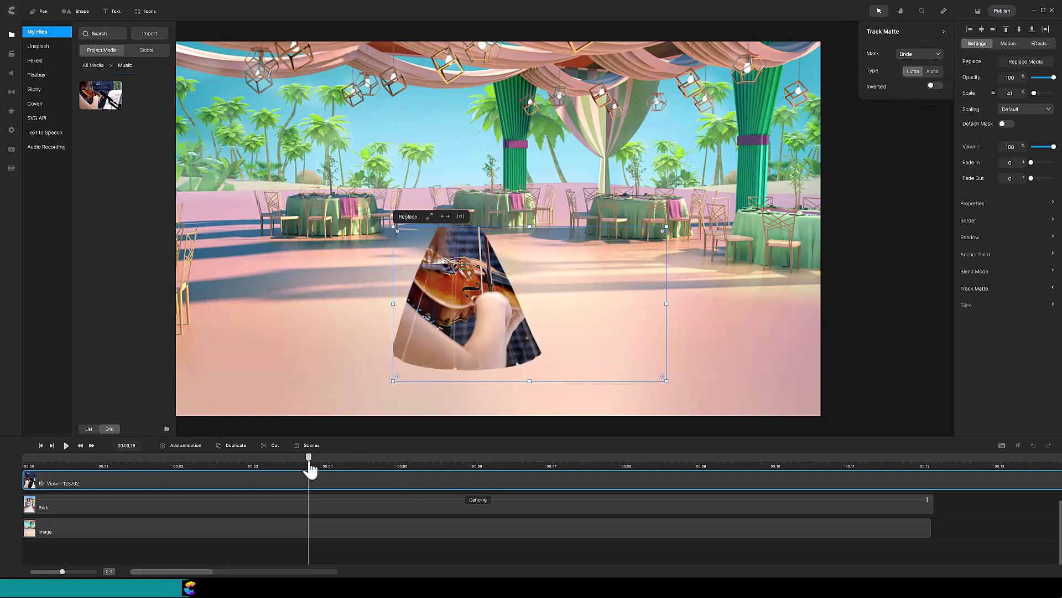
pyautogui.moveTo(310, 469); pyautogui.dragTo(553, 464)
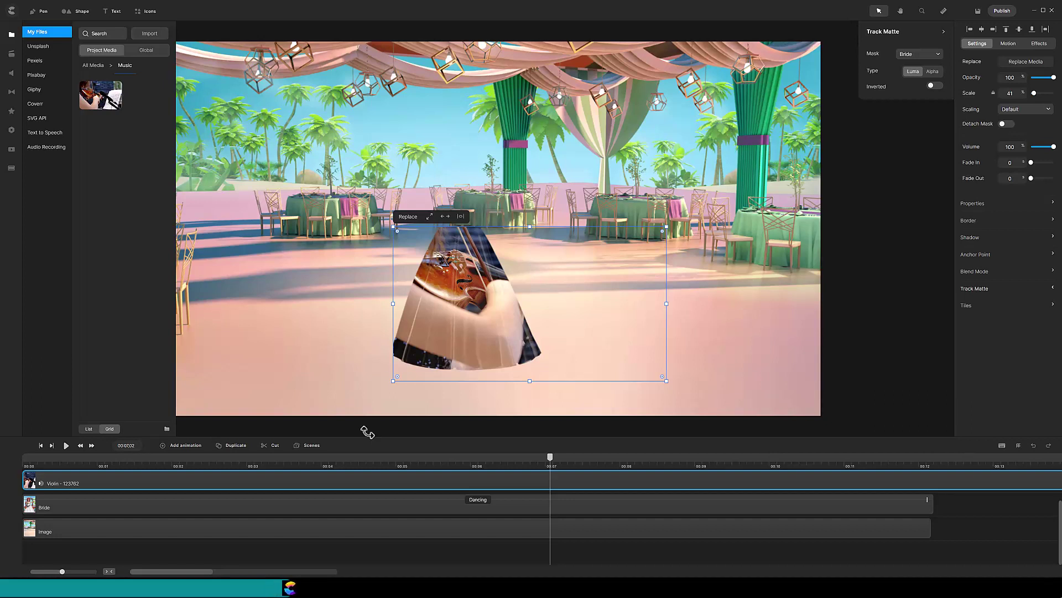
# - Duplicate the Bride layer and rename the copy 'Bride Silhouette'
pyautogui.click(327, 503)
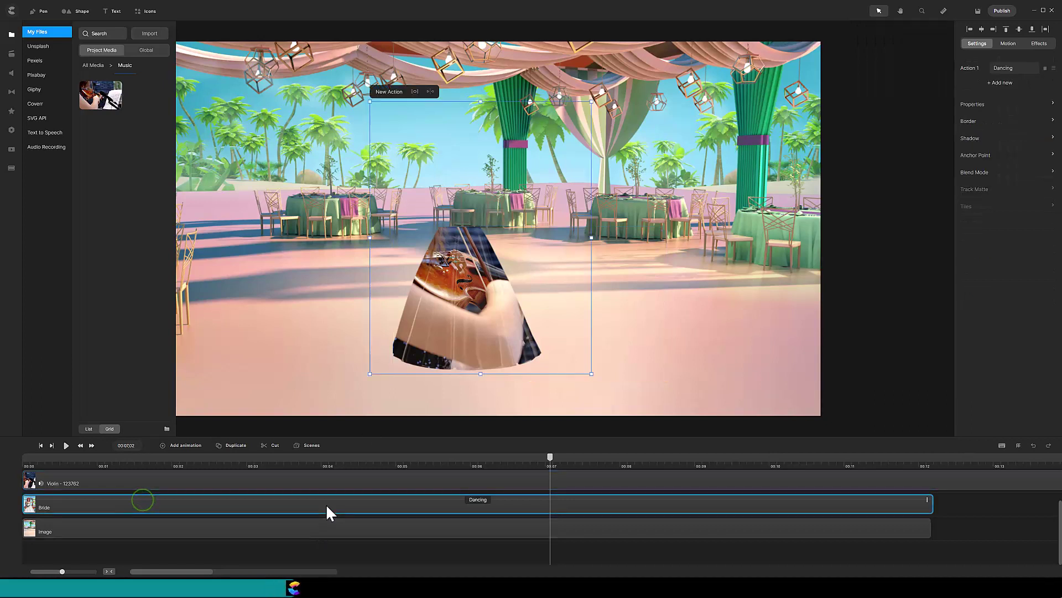
pyautogui.click(239, 447)
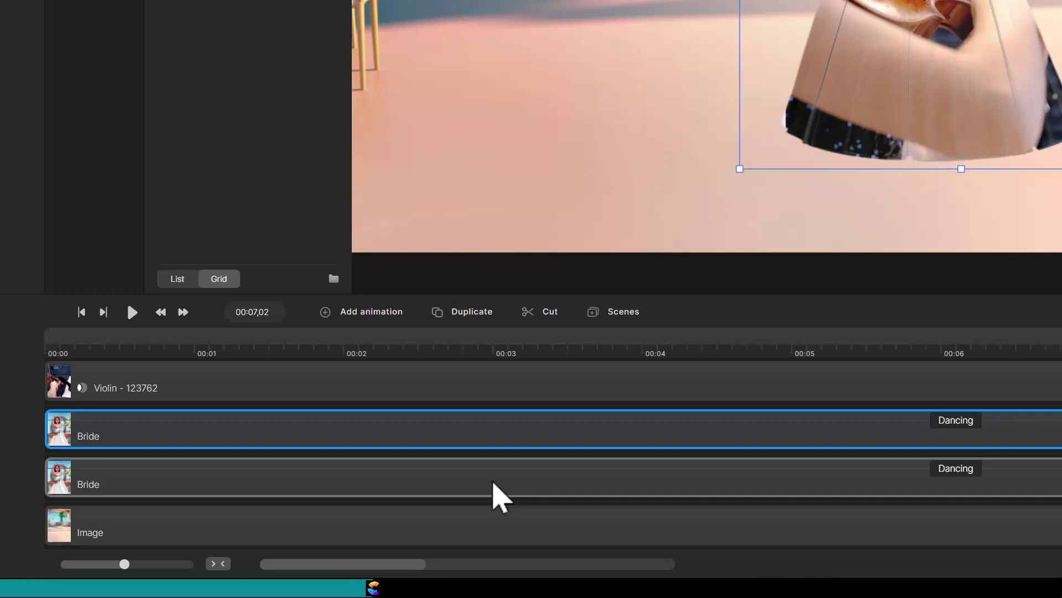
pyautogui.click(493, 487)
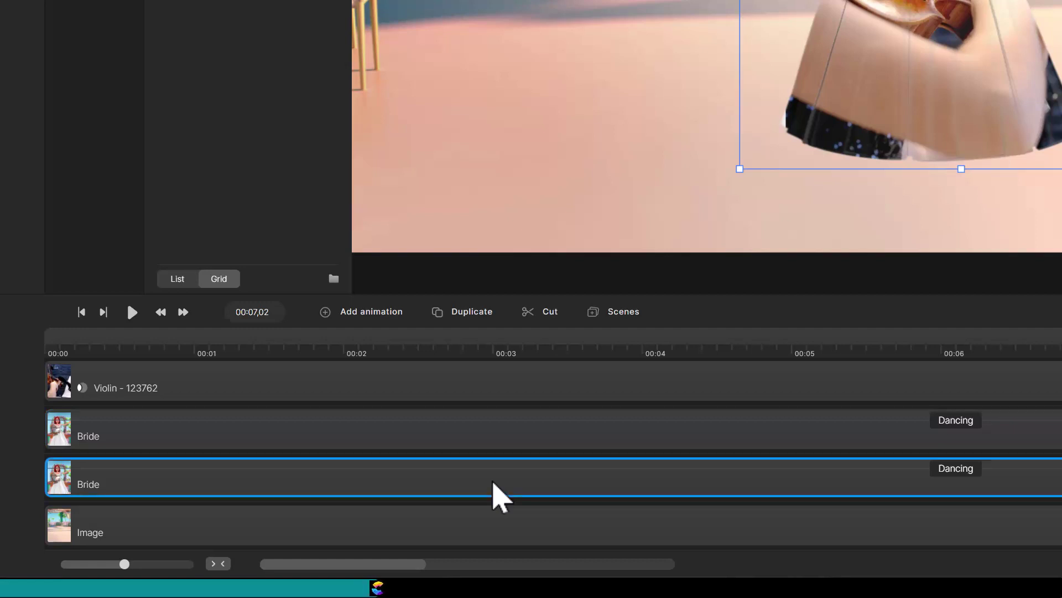
pyautogui.rightClick(493, 489)
pyautogui.click(509, 362)
pyautogui.click(141, 477)
pyautogui.write('S')
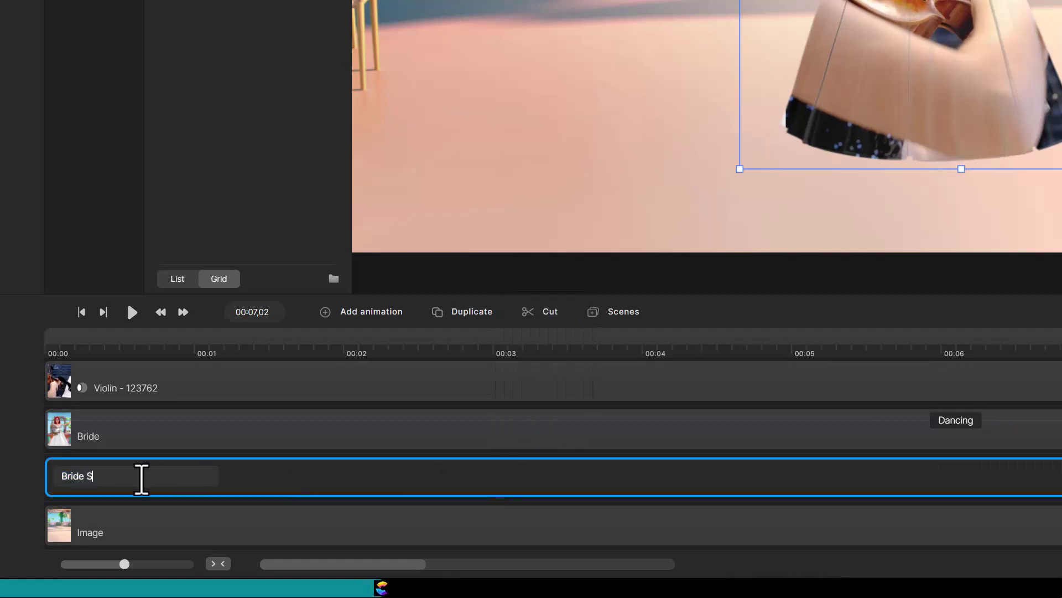
pyautogui.write('ilhouette')
pyautogui.press('Return')
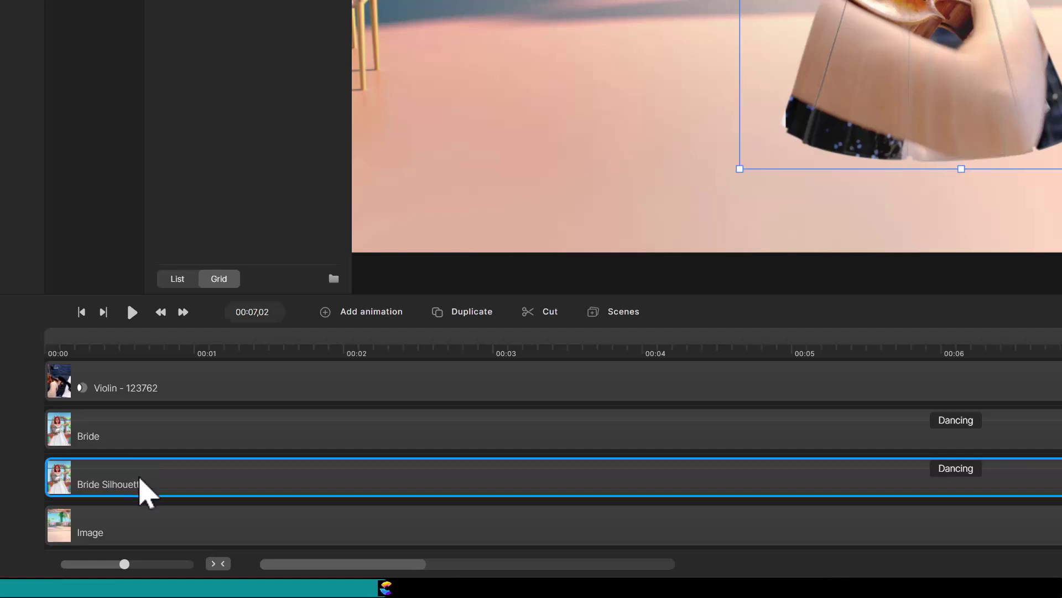
pyautogui.click(93, 391)
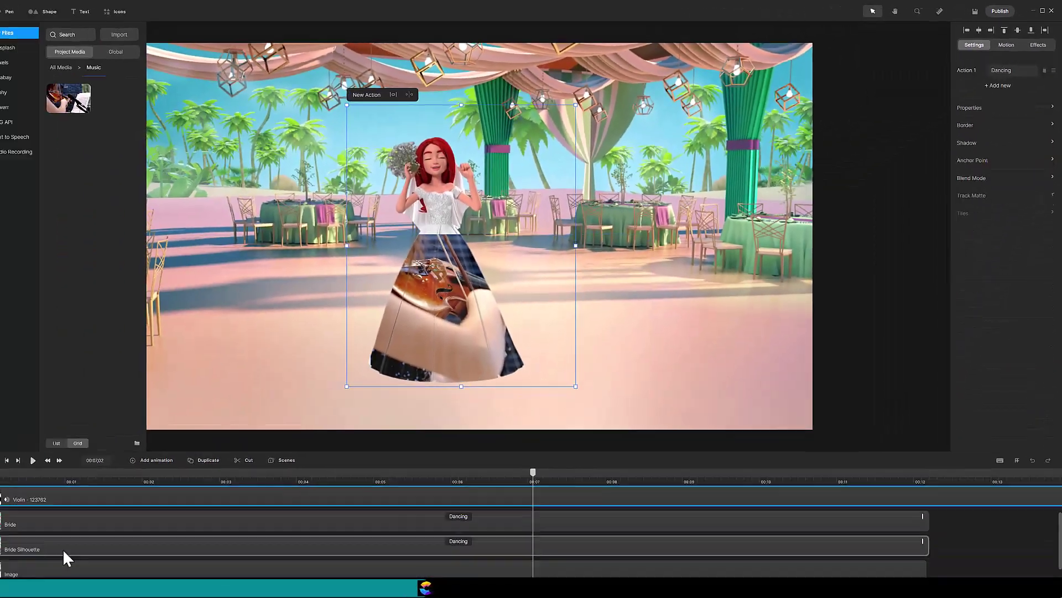
# - Rename the masking Bride Silhouette layer to 'Bride Mask'
pyautogui.rightClick(97, 530)
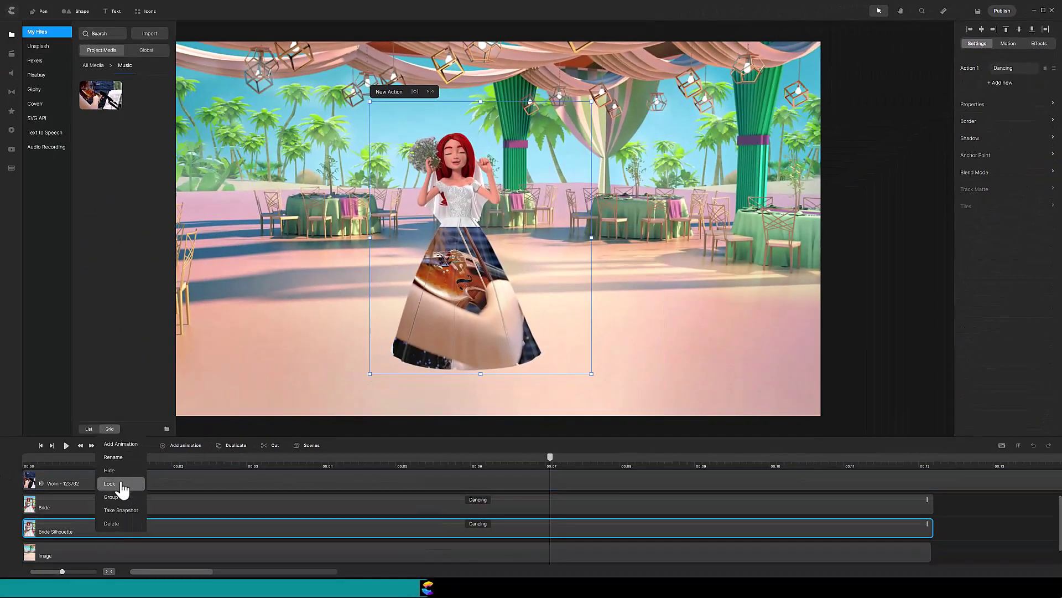
pyautogui.click(113, 457)
pyautogui.click(75, 527)
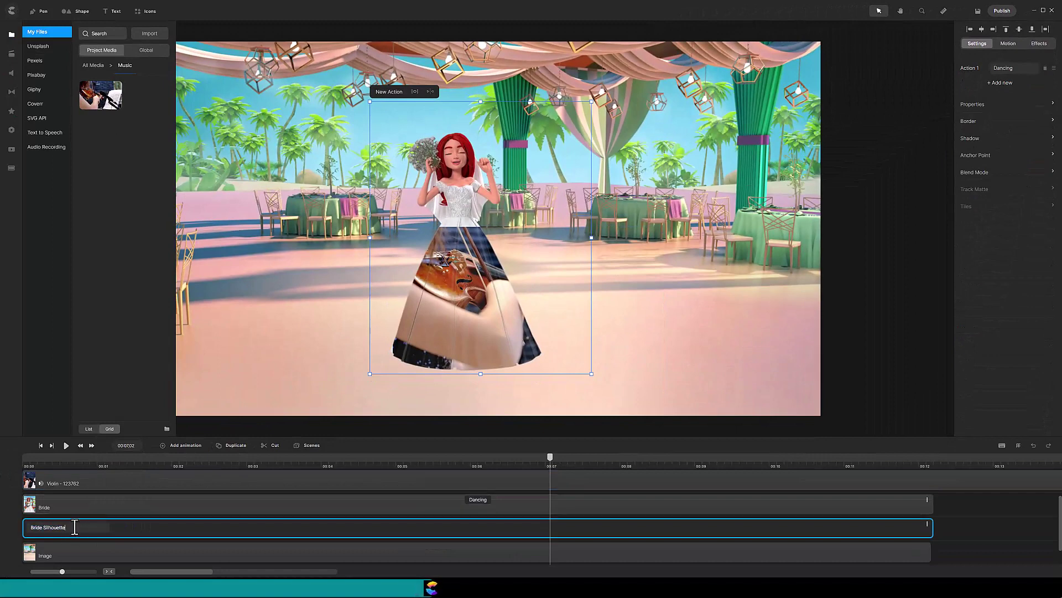
pyautogui.write('Mask')
pyautogui.press('Return')
# - Rename the remaining Bride layer to 'Bride Silhouette'
pyautogui.click(58, 504)
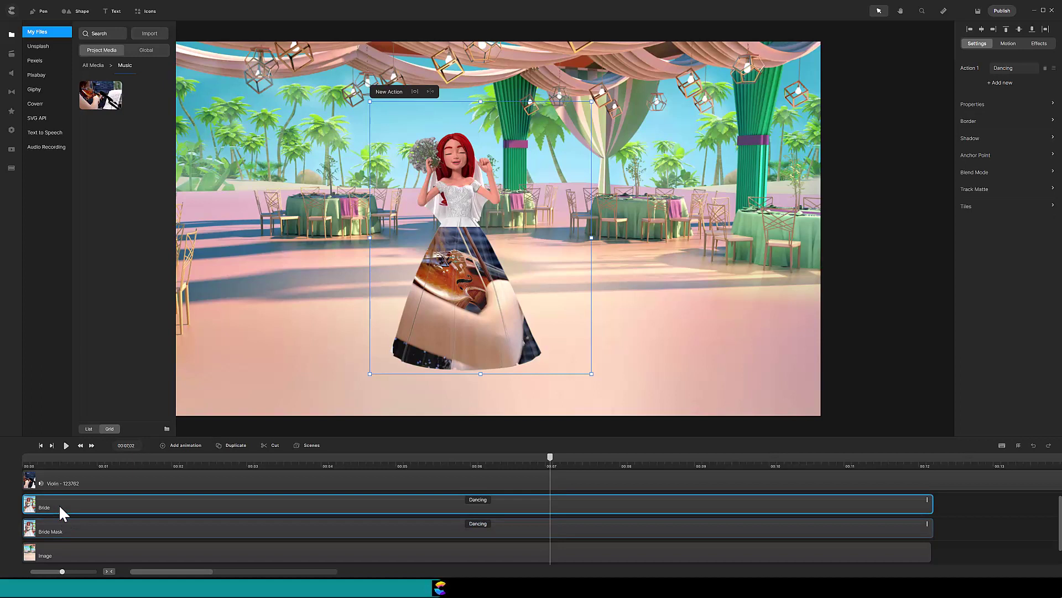
pyautogui.rightClick(61, 503)
pyautogui.click(77, 430)
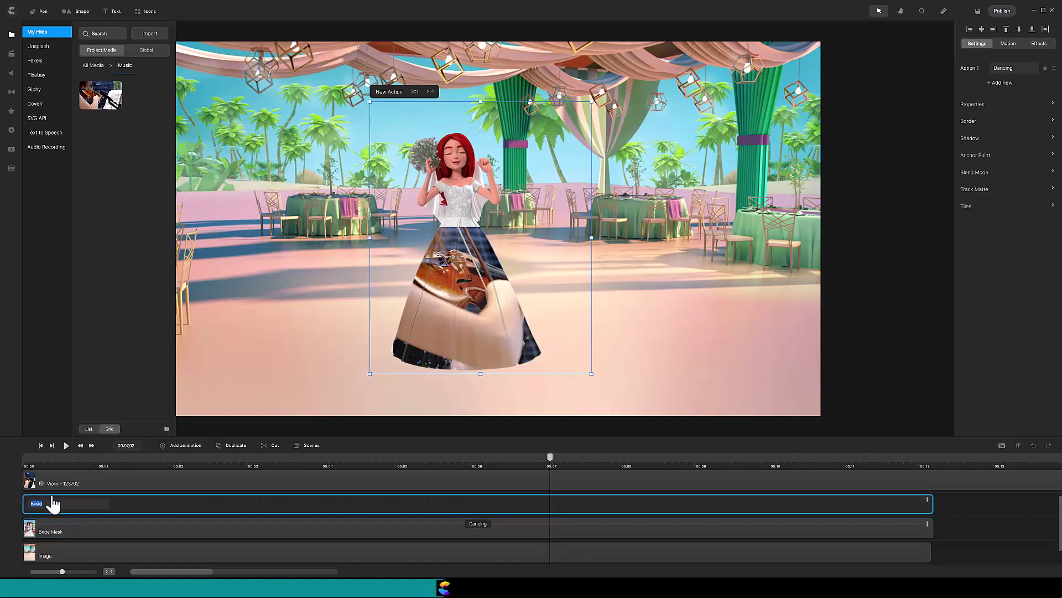
pyautogui.click(53, 505)
pyautogui.write('Silhouette')
pyautogui.press('Return')
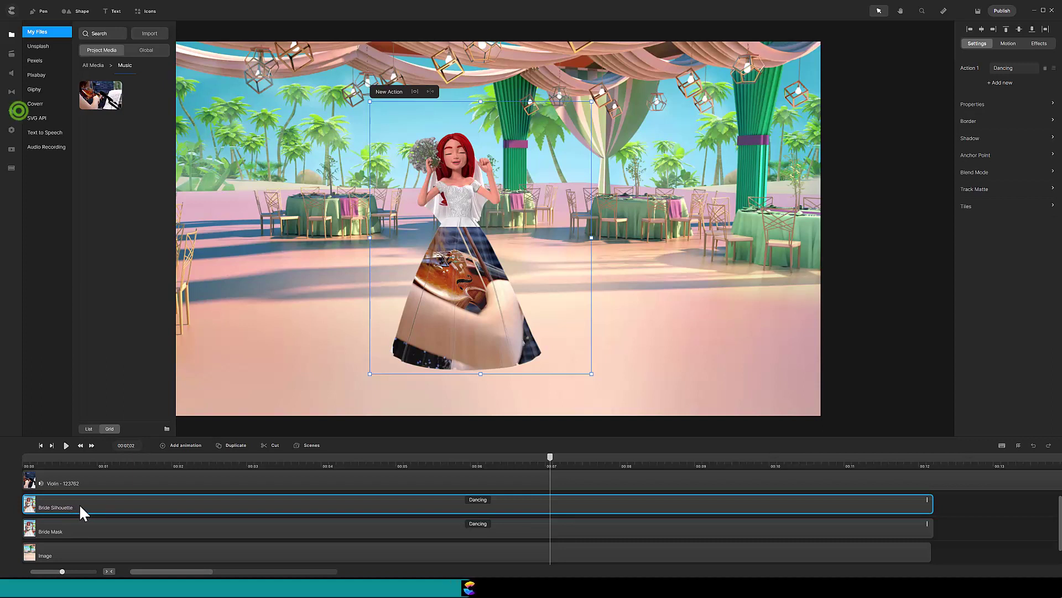
# - Apply Color Fill to Bride Silhouette with a black 000000 overlay at 95 opacity
pyautogui.click(12, 113)
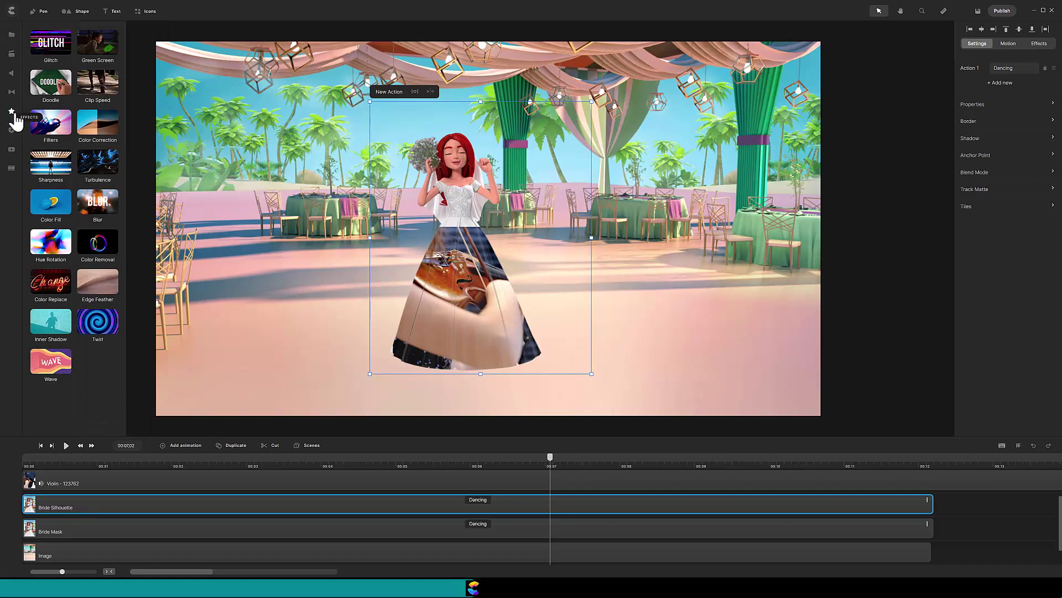
pyautogui.moveTo(57, 204); pyautogui.dragTo(81, 500)
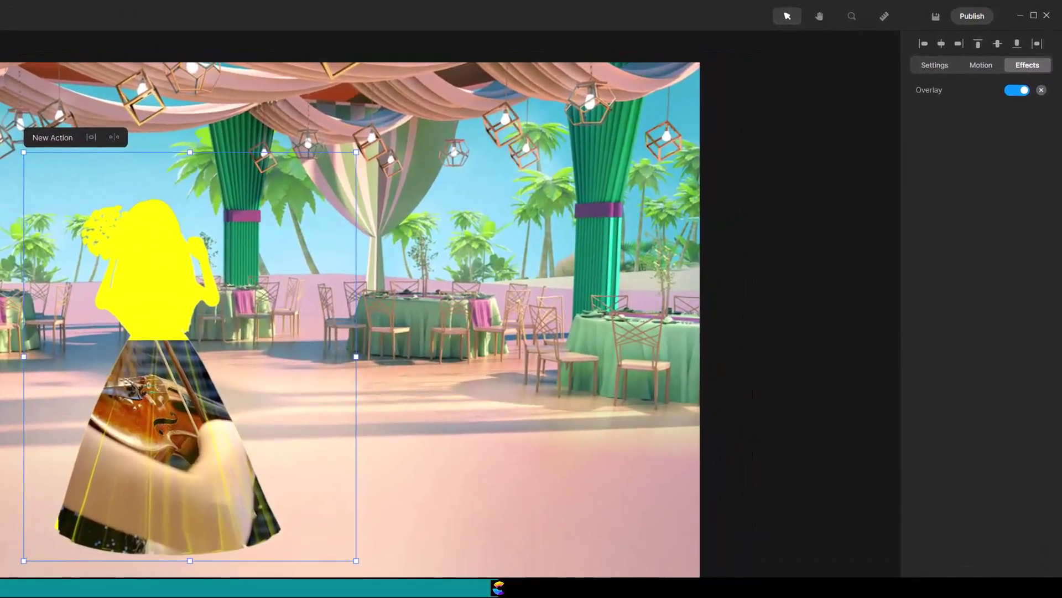
pyautogui.click(924, 90)
pyautogui.click(931, 93)
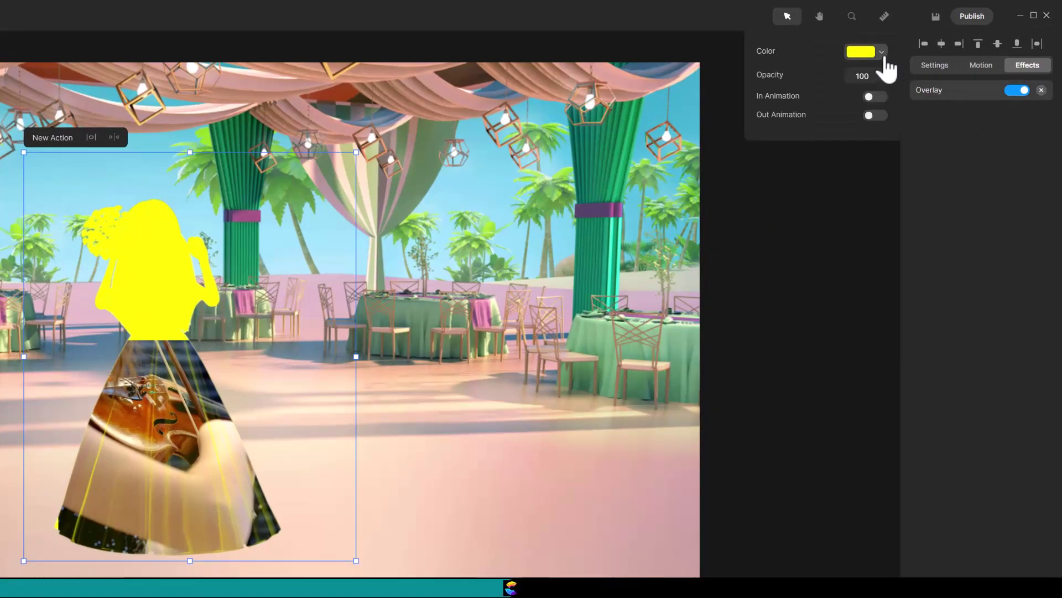
pyautogui.click(882, 52)
pyautogui.moveTo(878, 78); pyautogui.dragTo(873, 218)
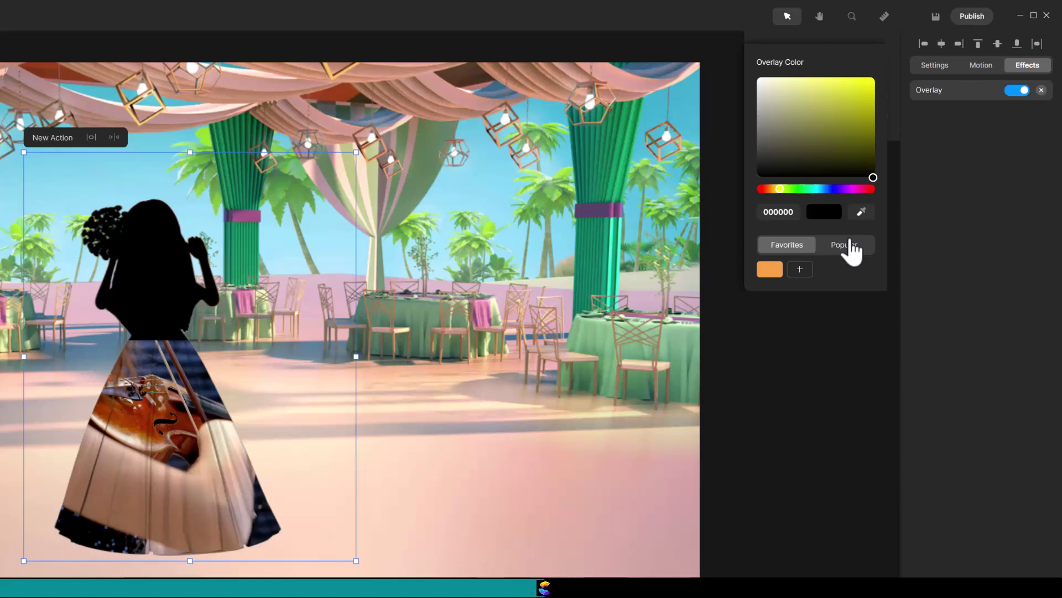
pyautogui.click(836, 45)
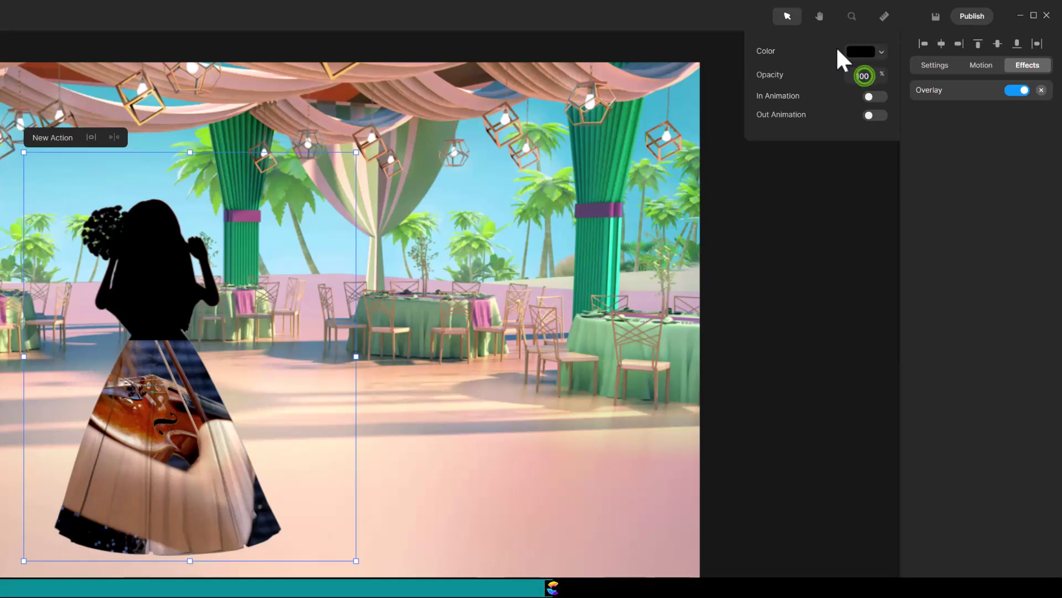
pyautogui.doubleClick(856, 76)
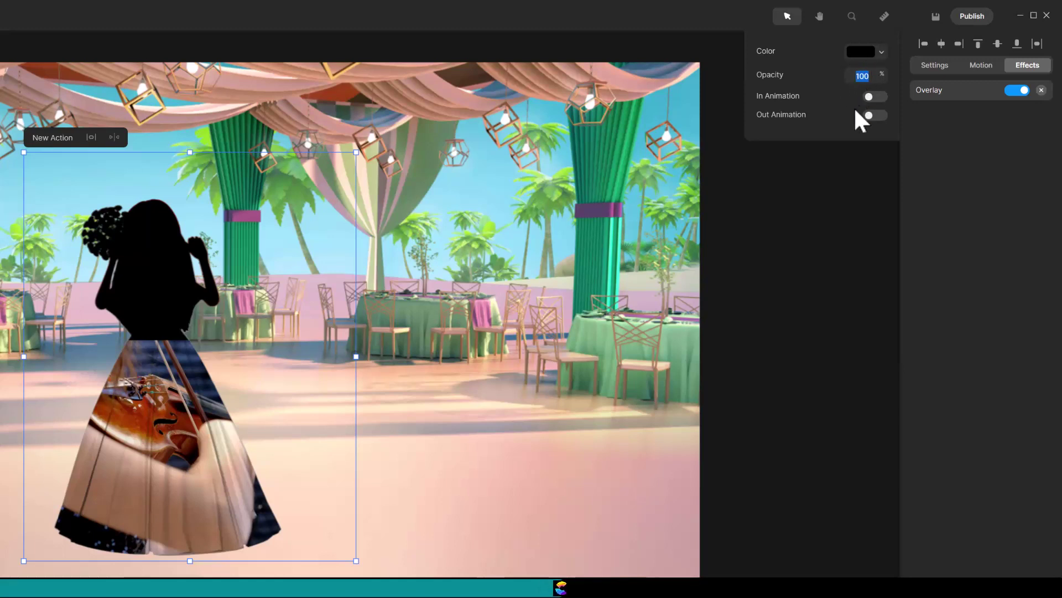
pyautogui.write('95')
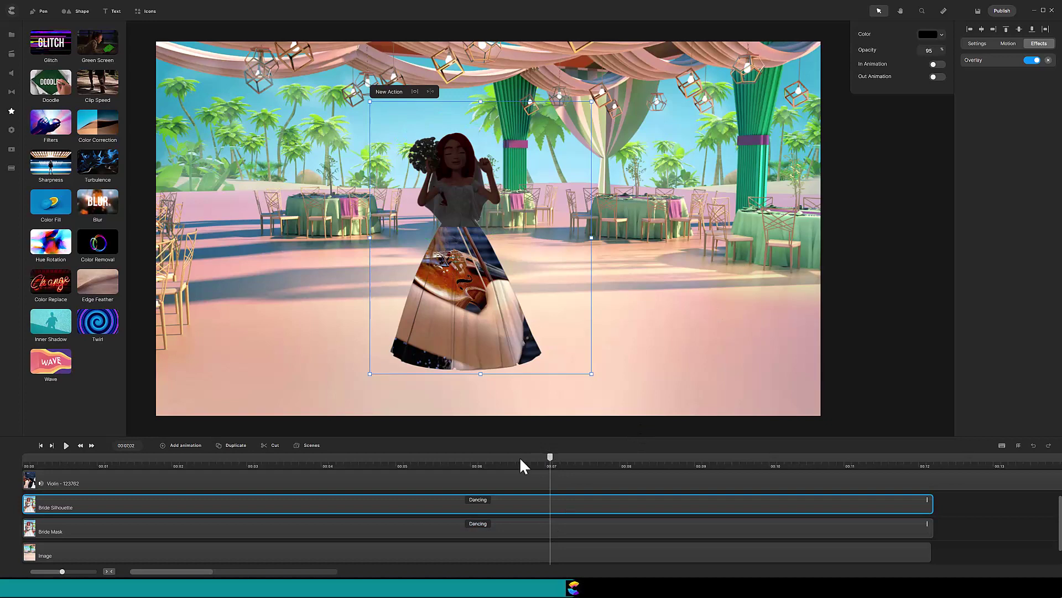
# - Cut away the Violin clip past the scene's end, rewind to the start, and open Characters
pyautogui.moveTo(521, 459); pyautogui.dragTo(179, 476)
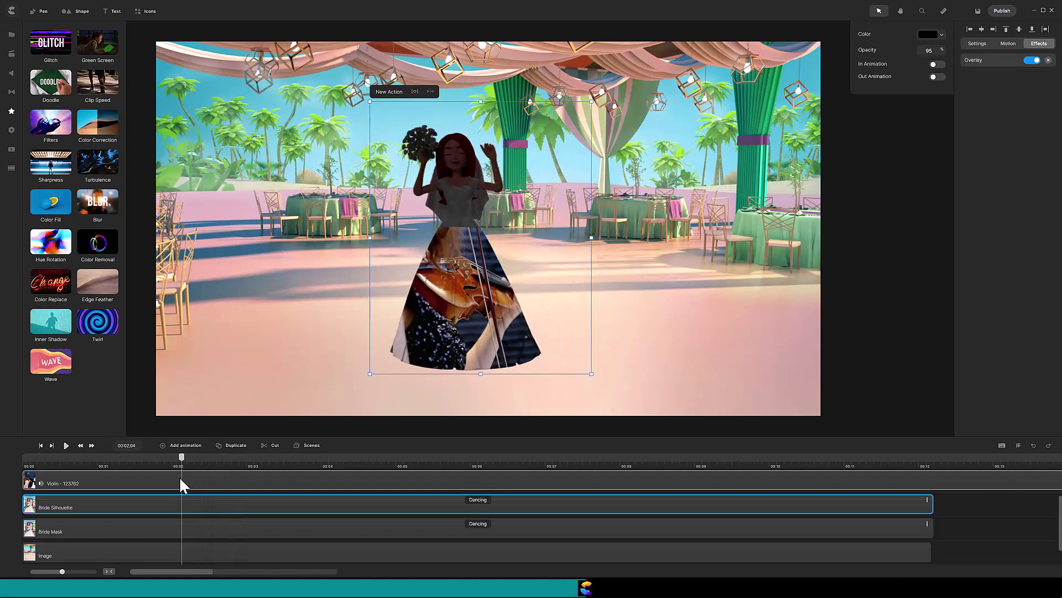
pyautogui.click(180, 478)
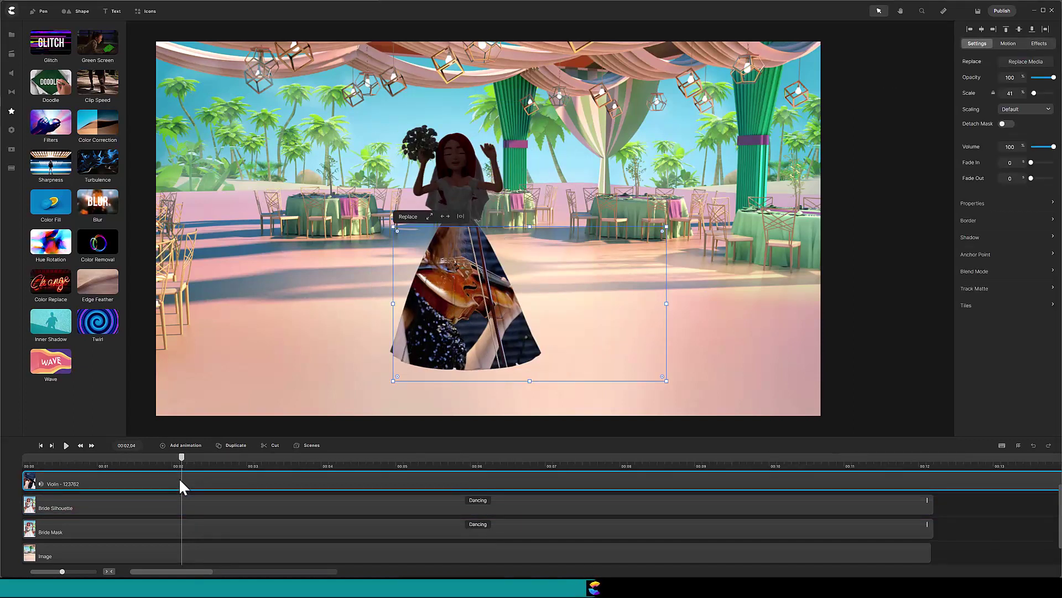
pyautogui.moveTo(180, 460); pyautogui.dragTo(929, 467)
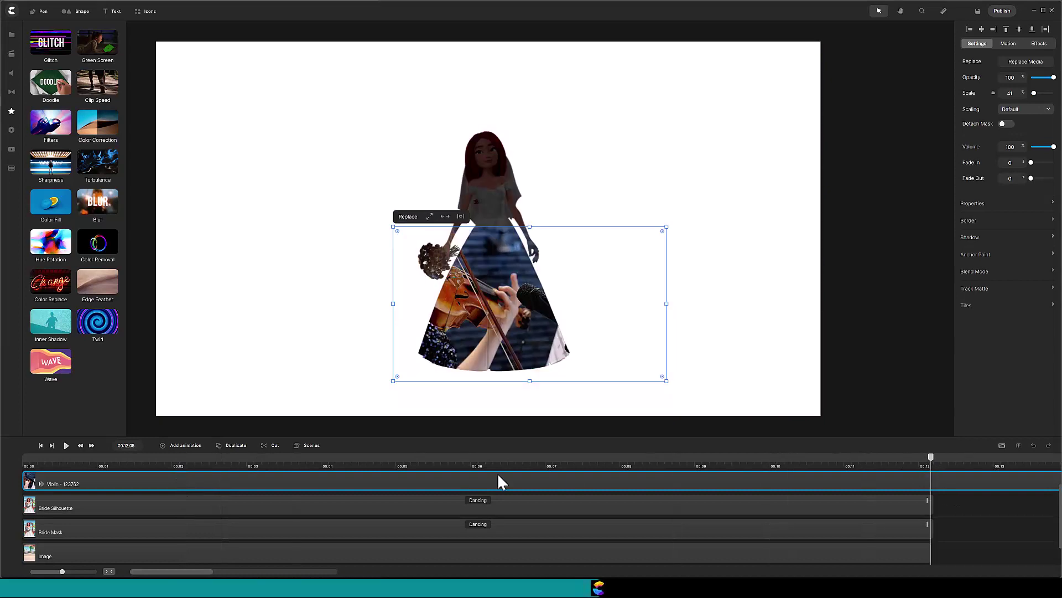
pyautogui.click(272, 446)
pyautogui.press('Delete')
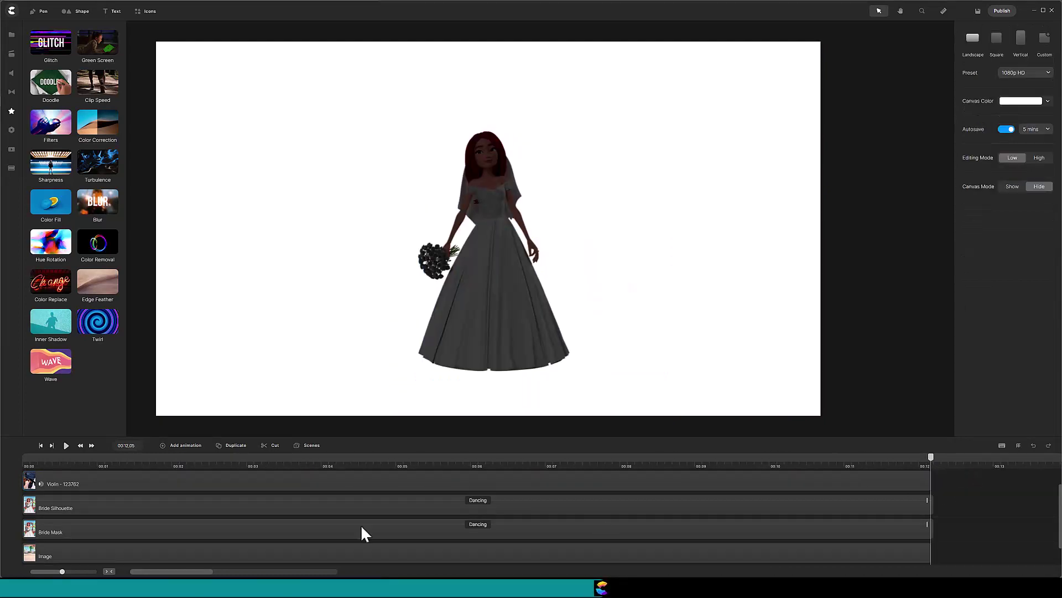
pyautogui.click(40, 446)
pyautogui.click(11, 53)
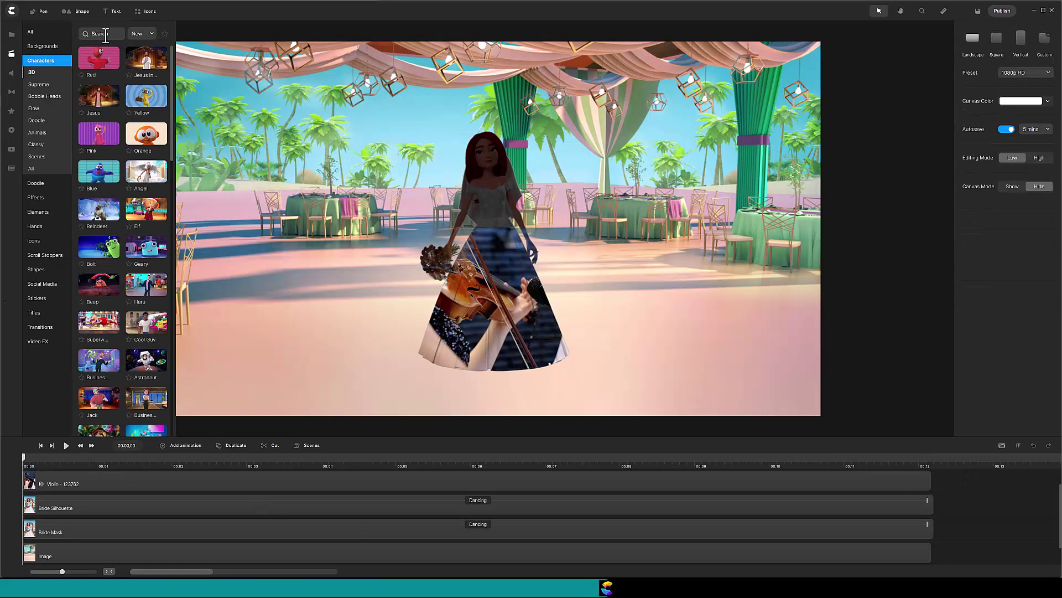
# - Add Natalia left of the bride, set her to Dancing, and extend her clip fully
pyautogui.click(99, 58)
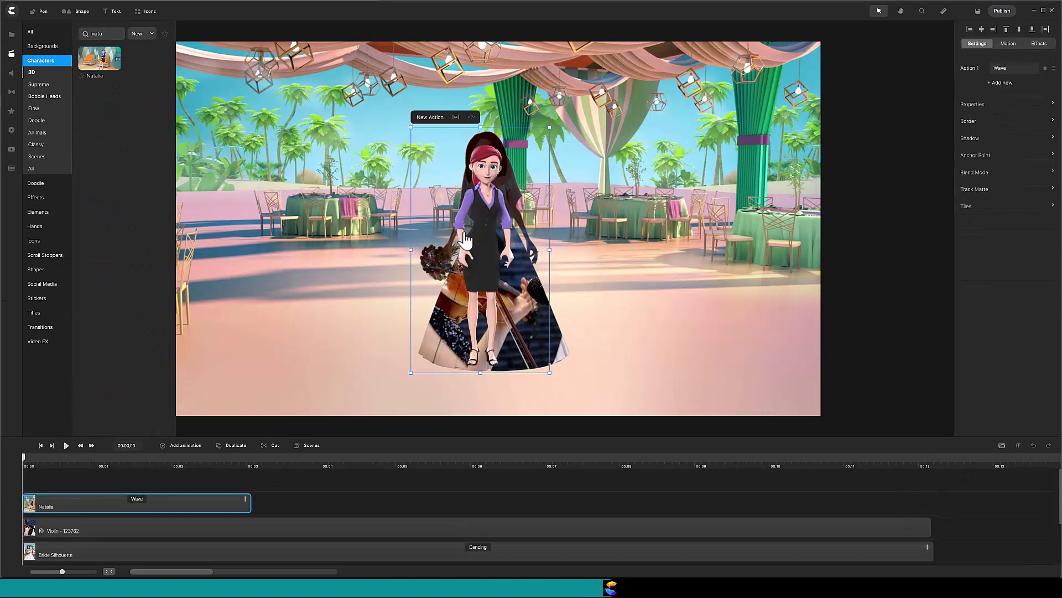
pyautogui.moveTo(383, 228); pyautogui.dragTo(332, 225)
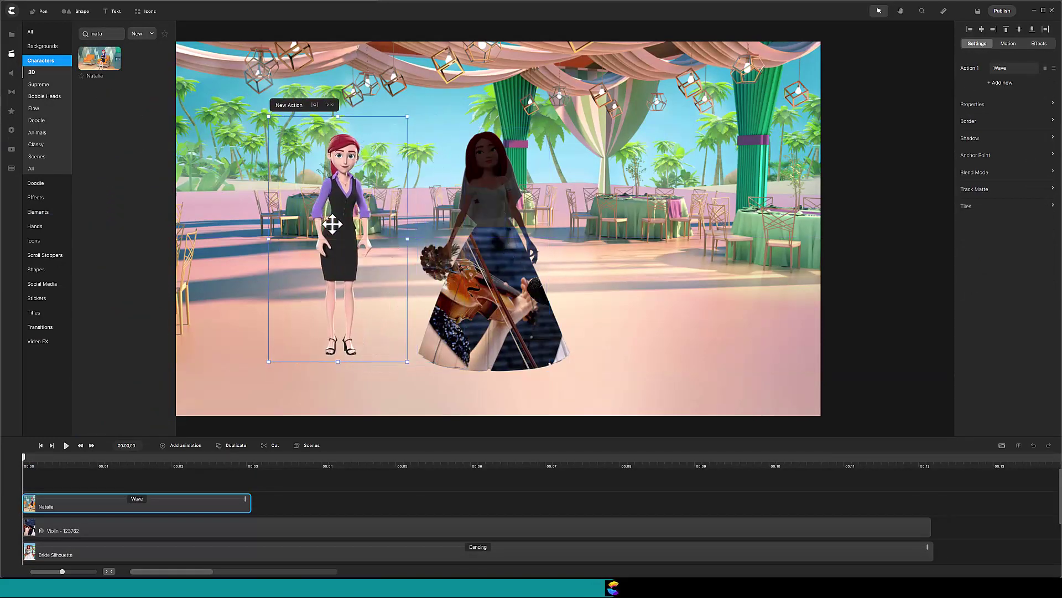
pyautogui.click(1000, 68)
pyautogui.click(891, 47)
pyautogui.moveTo(250, 502); pyautogui.dragTo(927, 492)
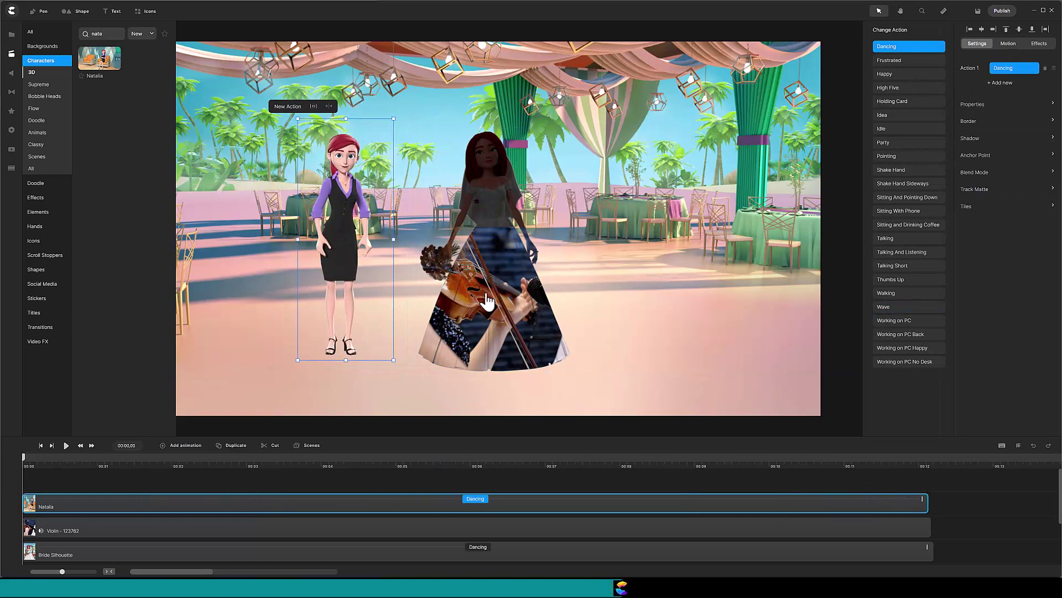
# - Add the Musician character playing guitar, with his clip extended to the scene's end
pyautogui.click(110, 35)
pyautogui.write('n')
pyautogui.press('BackSpace')
pyautogui.write('music')
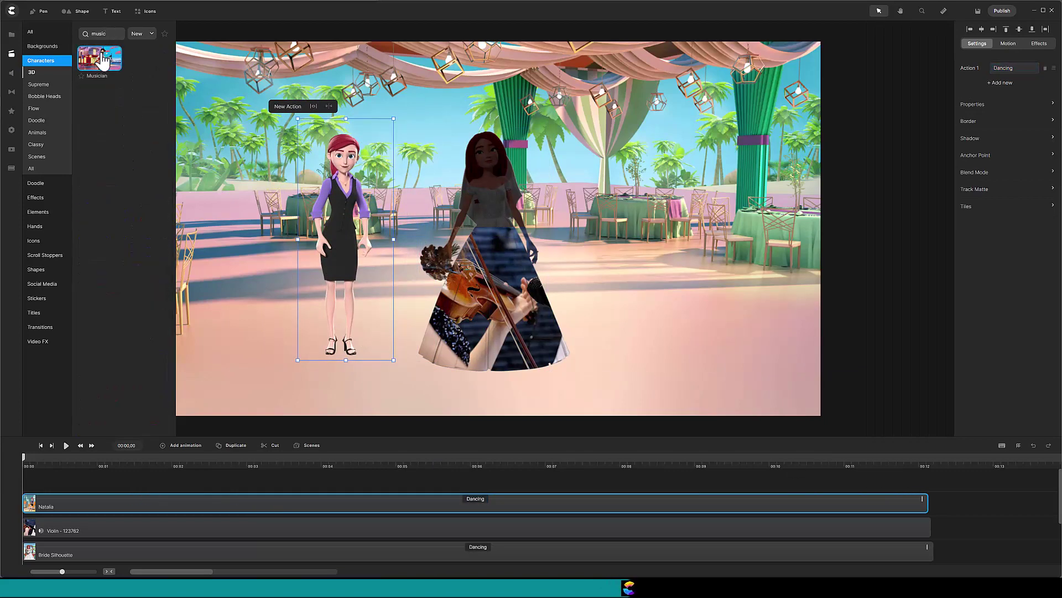
pyautogui.moveTo(100, 58); pyautogui.dragTo(409, 203)
pyautogui.click(121, 475)
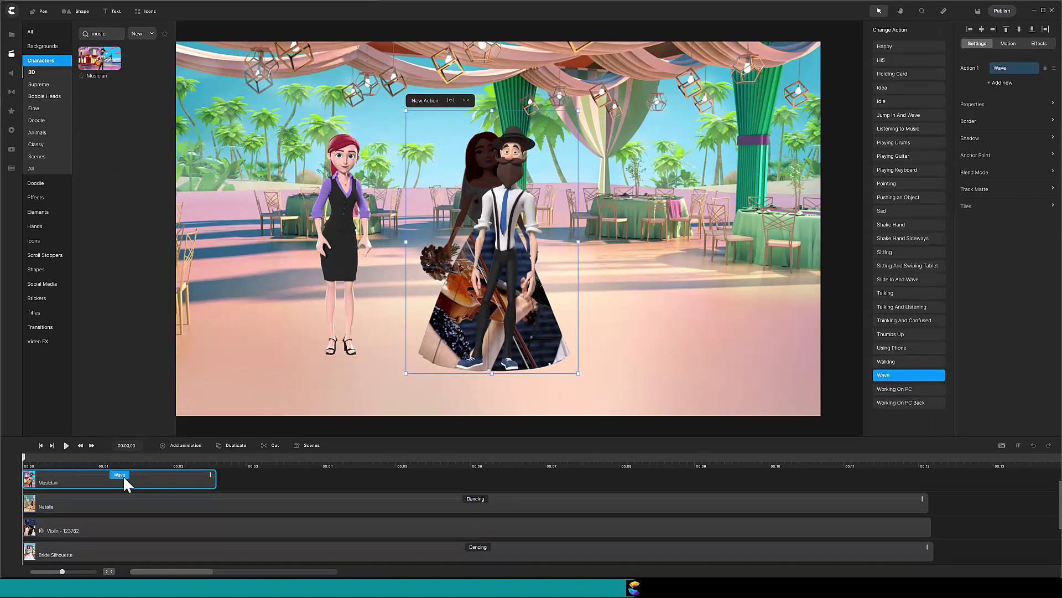
pyautogui.click(906, 157)
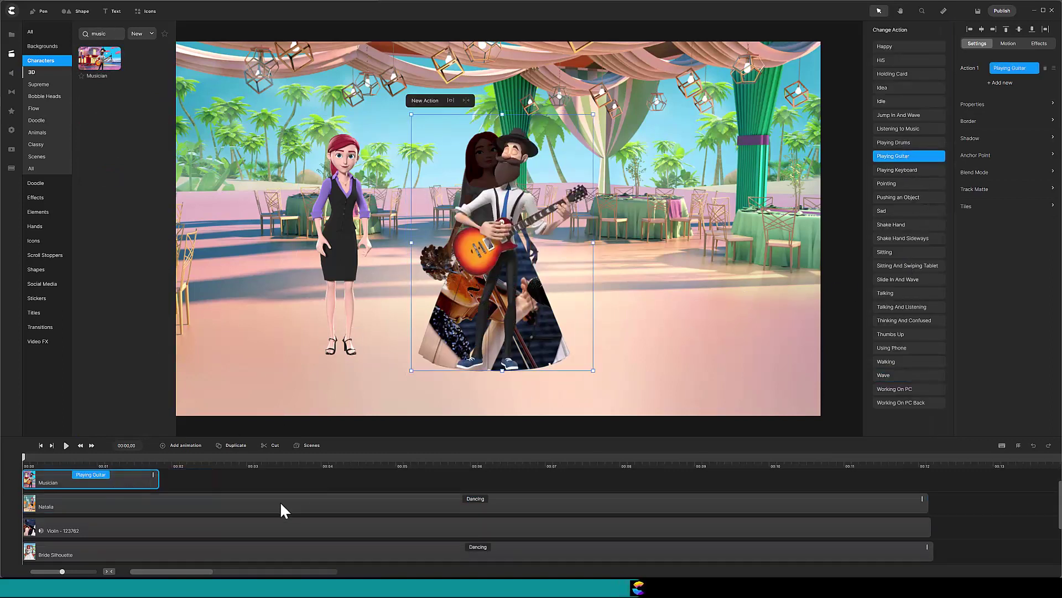
pyautogui.moveTo(151, 475); pyautogui.dragTo(929, 477)
# - Shrink the Musician to about Natalia's size and place him over her
pyautogui.moveTo(523, 168); pyautogui.dragTo(365, 157)
pyautogui.moveTo(433, 105); pyautogui.dragTo(376, 187)
pyautogui.moveTo(316, 254); pyautogui.dragTo(348, 234)
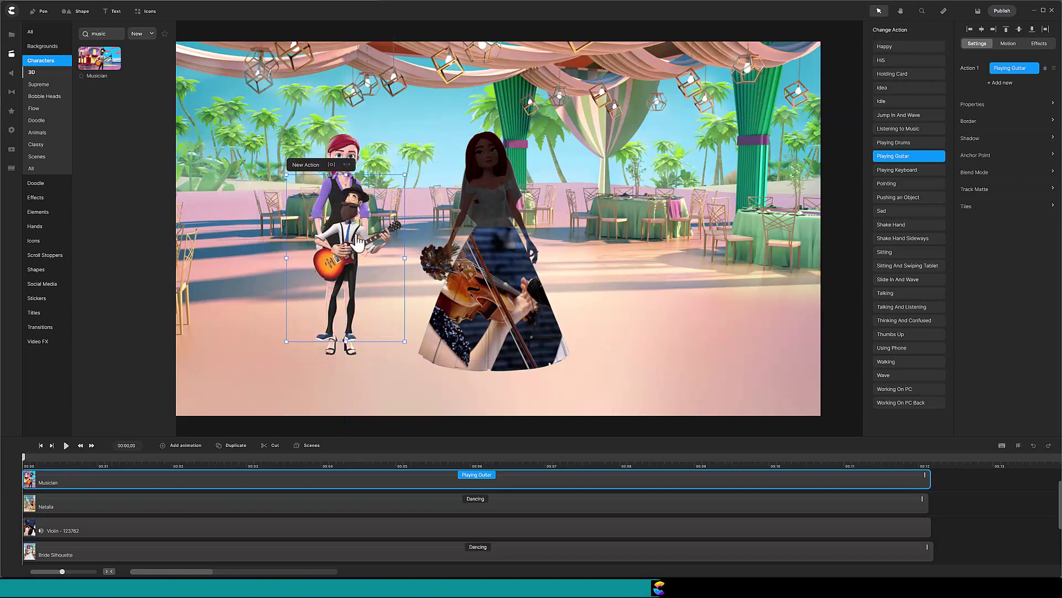
# - Choose Natalia as the Musician's Track Matte mask
pyautogui.click(971, 190)
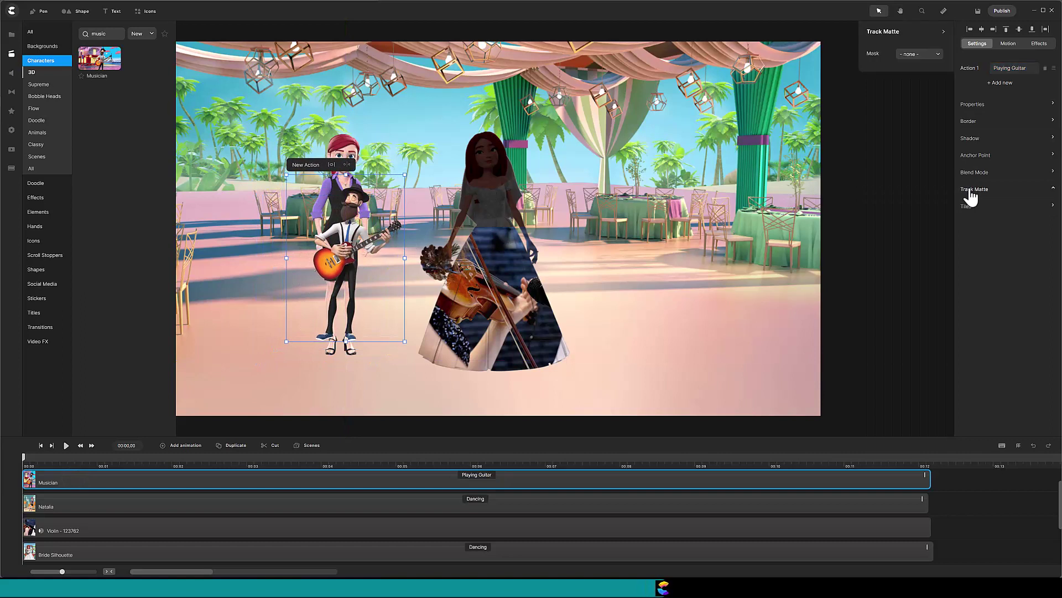
pyautogui.click(933, 55)
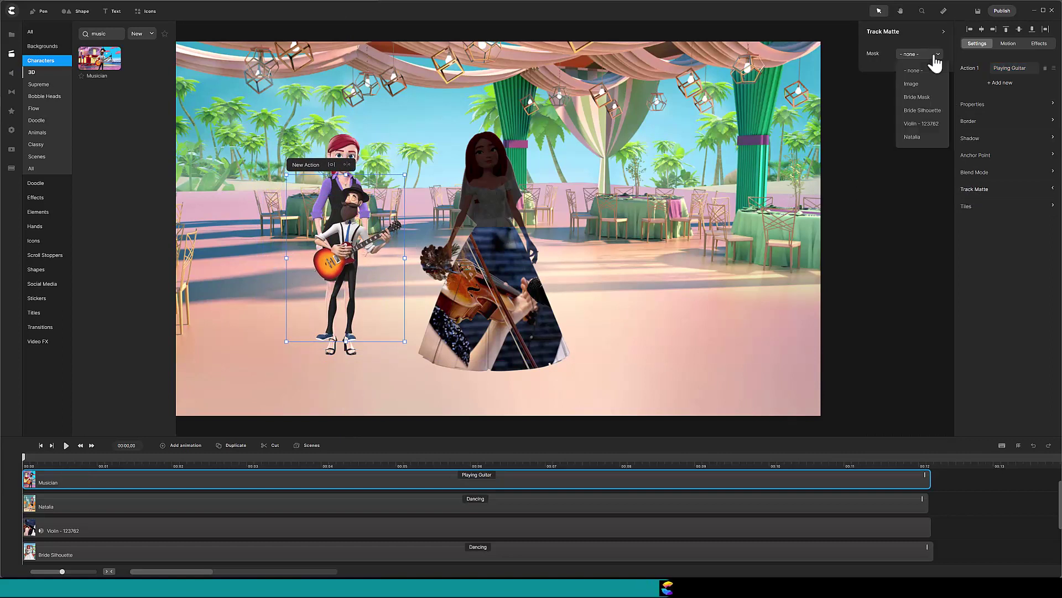
pyautogui.click(913, 137)
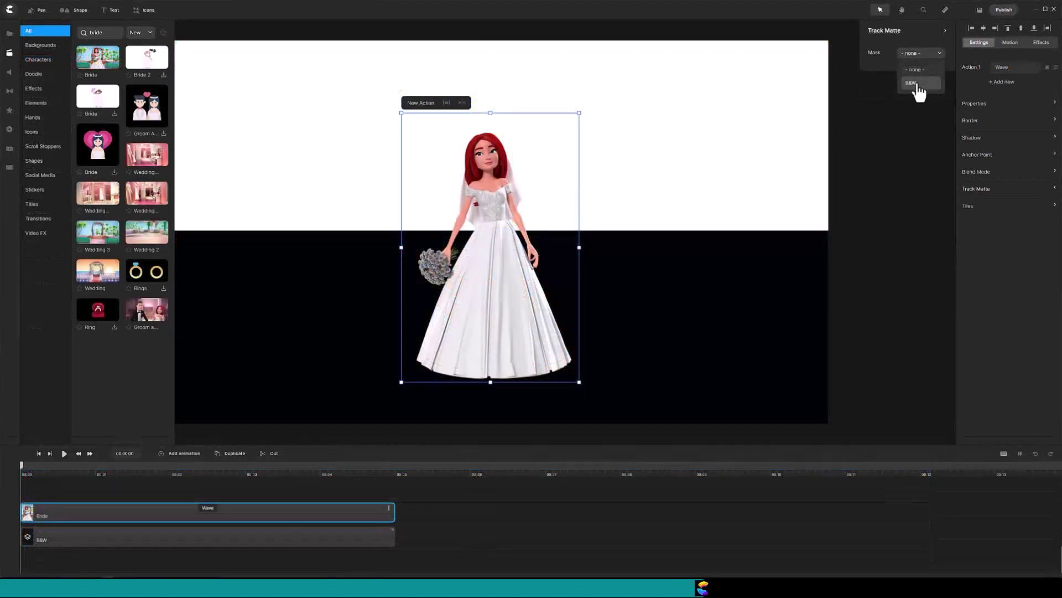
pyautogui.click(918, 83)
pyautogui.click(918, 84)
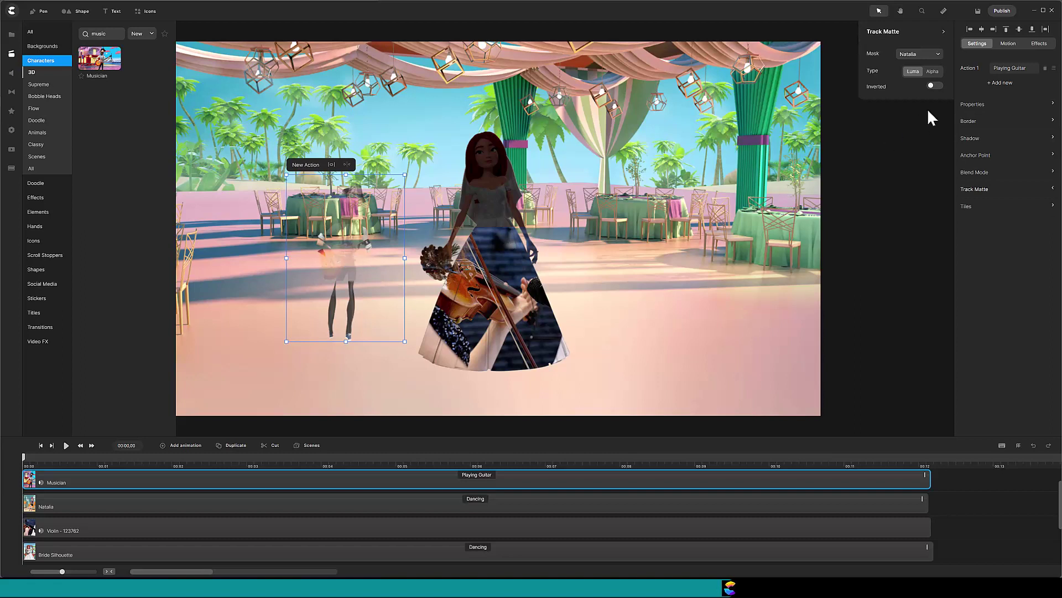
# - Set the Musician's Track Matte mask to '- none -'
pyautogui.click(935, 54)
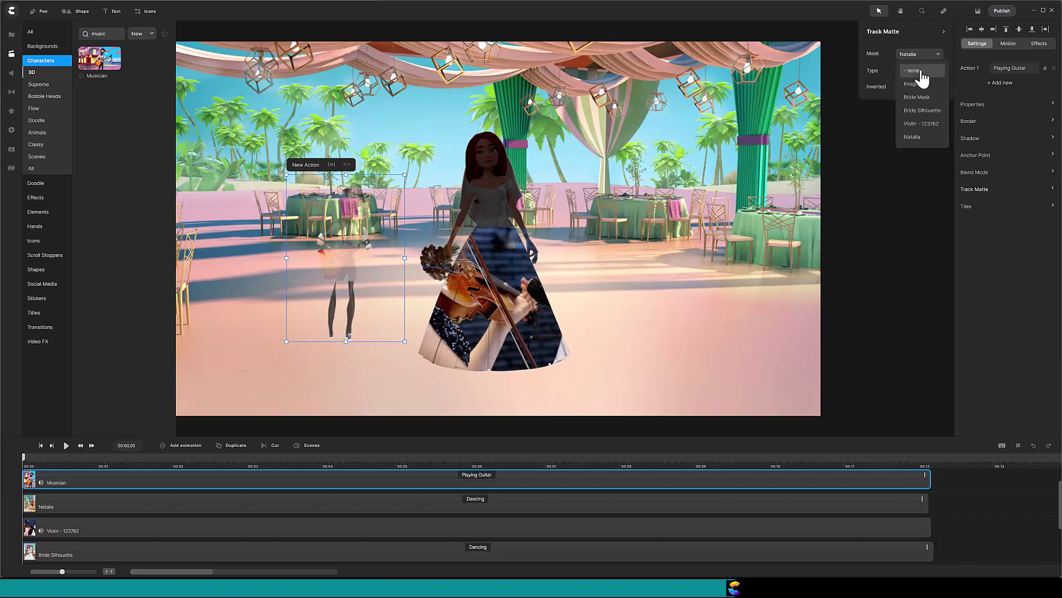
pyautogui.click(921, 72)
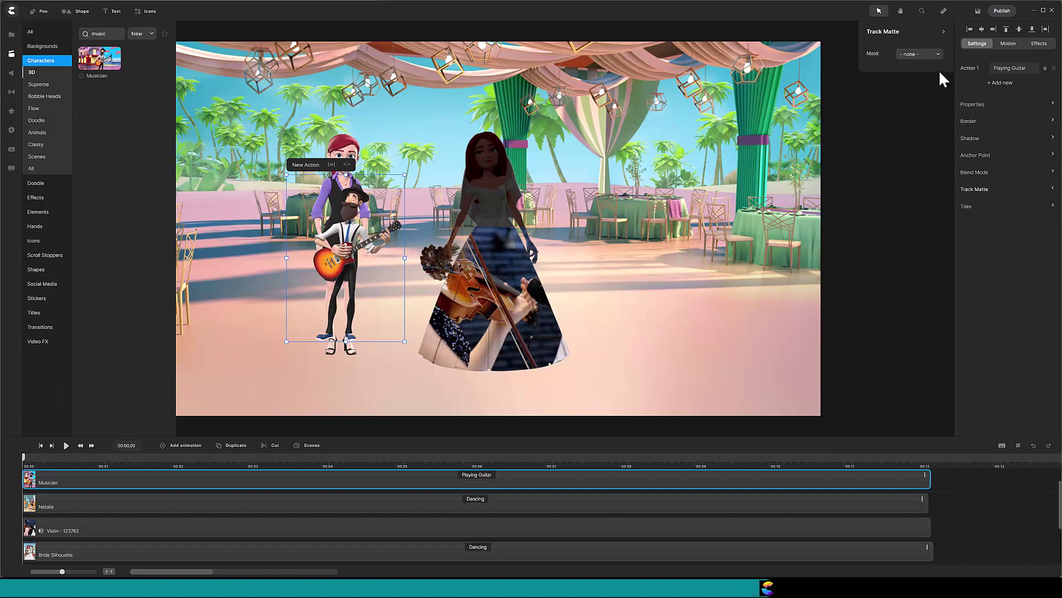
# - Set the Musician's track matte mask back to Natalia and give Natalia a white Color Fill overlay
pyautogui.click(939, 55)
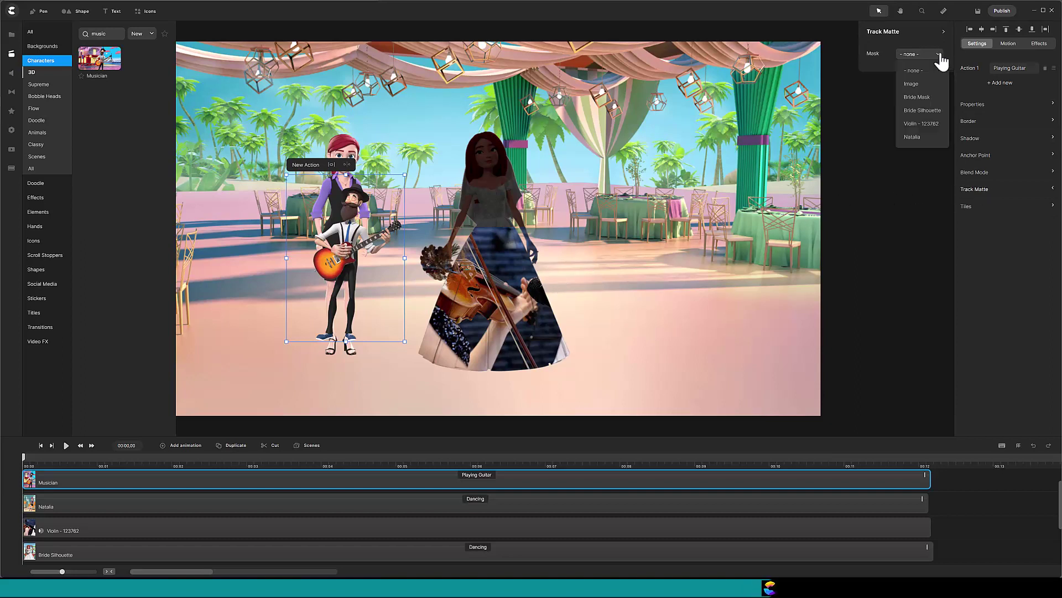
pyautogui.click(913, 137)
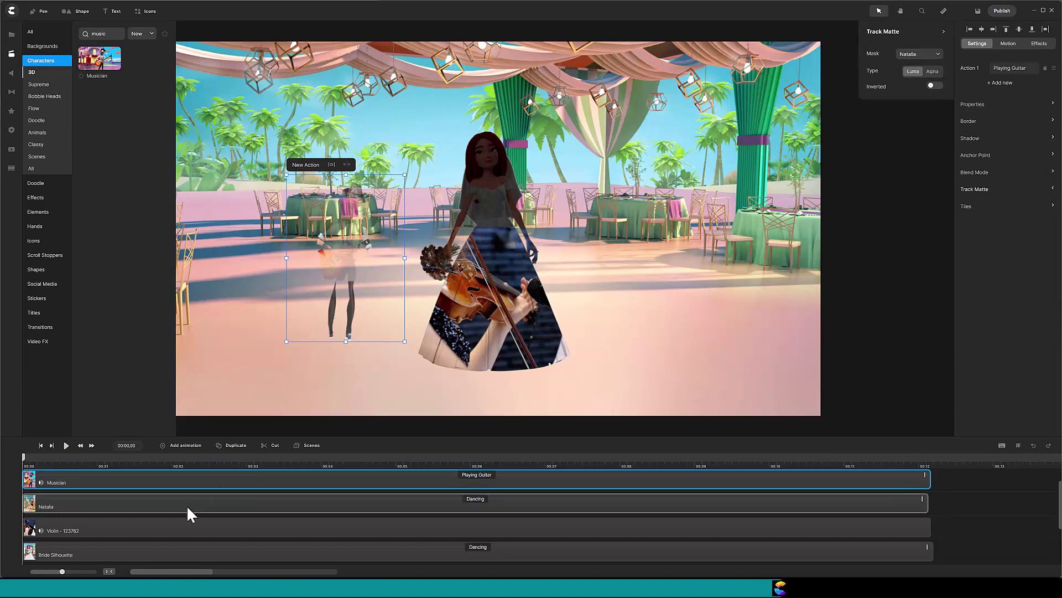
pyautogui.click(12, 113)
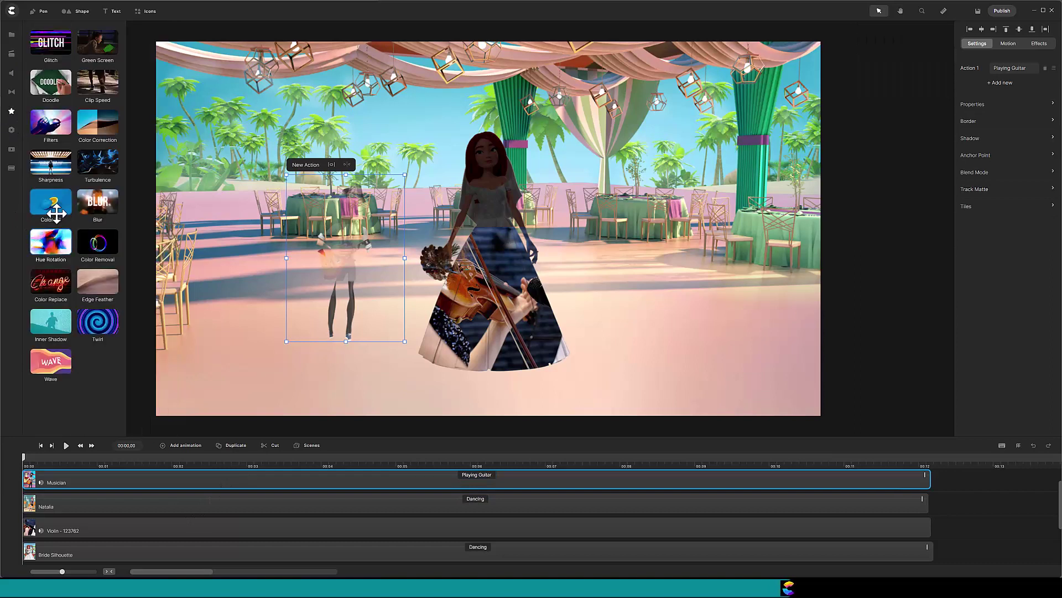
pyautogui.moveTo(58, 205); pyautogui.dragTo(86, 504)
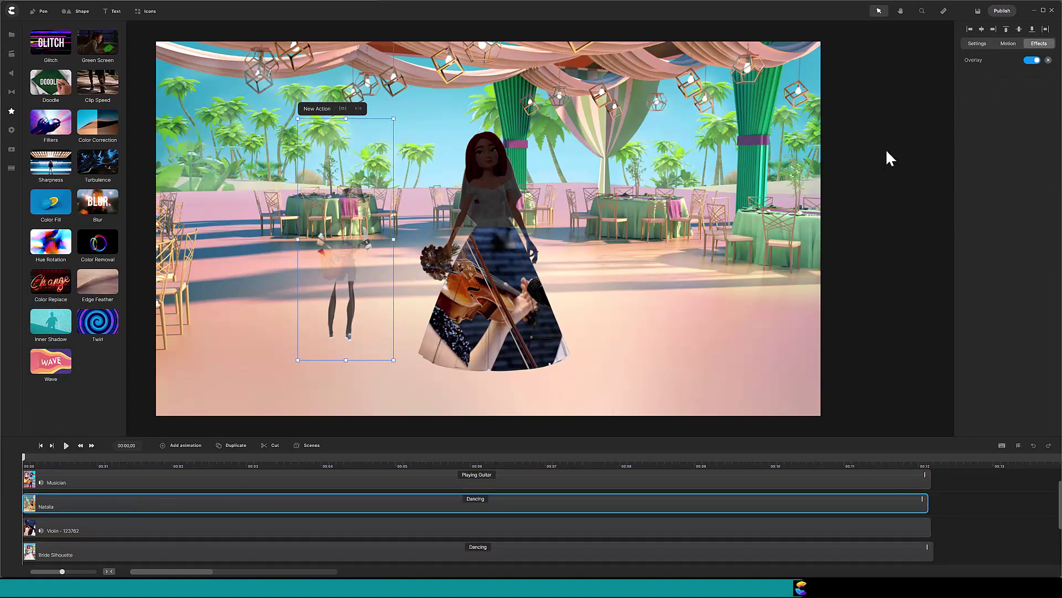
pyautogui.click(972, 65)
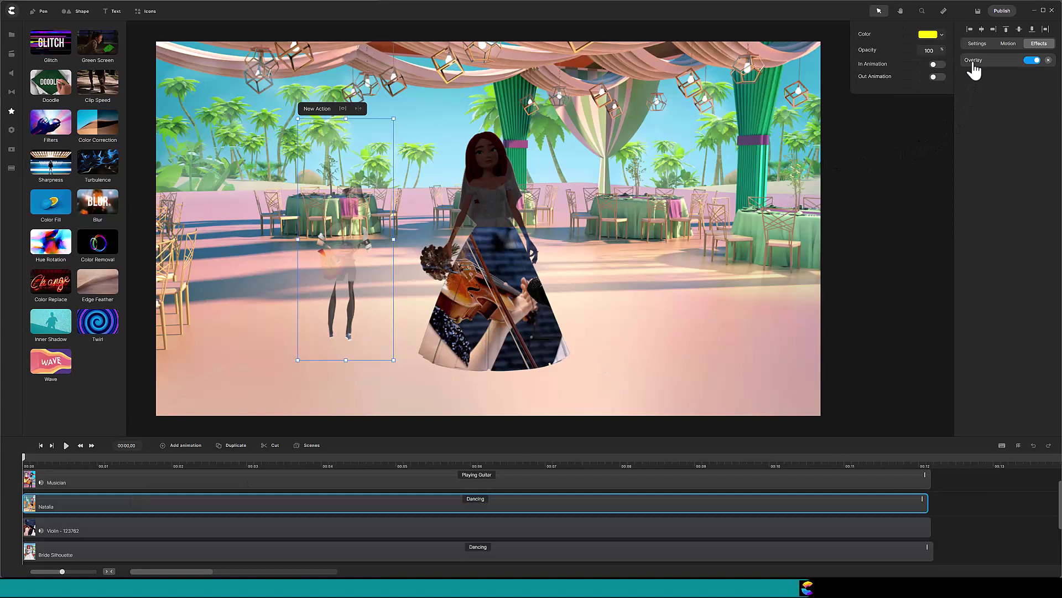
pyautogui.click(940, 35)
pyautogui.moveTo(937, 53); pyautogui.dragTo(835, 52)
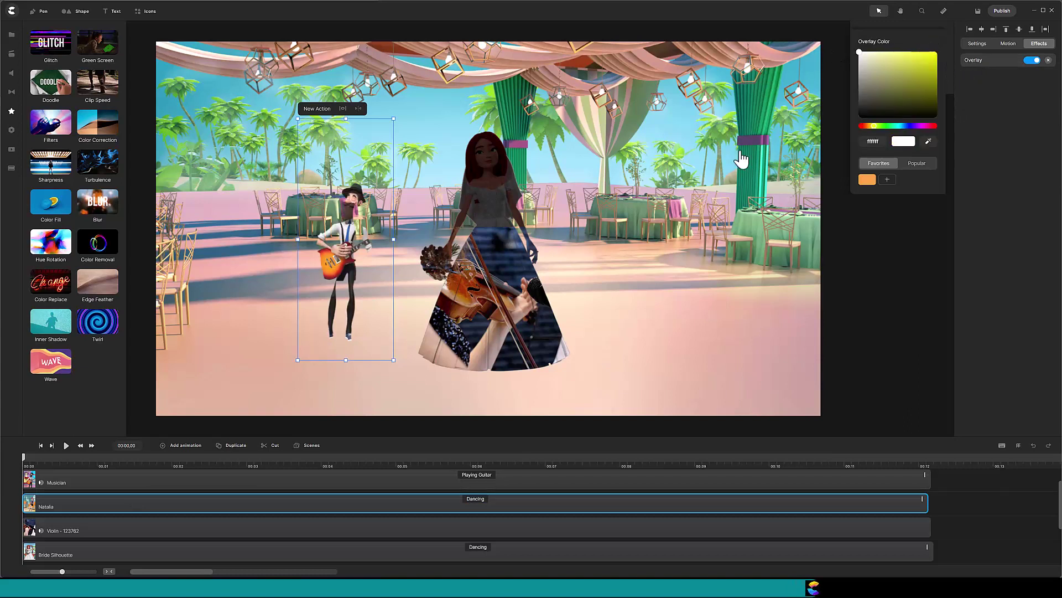
pyautogui.moveTo(26, 456)
pyautogui.mouseDown()
pyautogui.moveTo(116, 472)
pyautogui.moveTo(3, 479)
pyautogui.mouseUp()
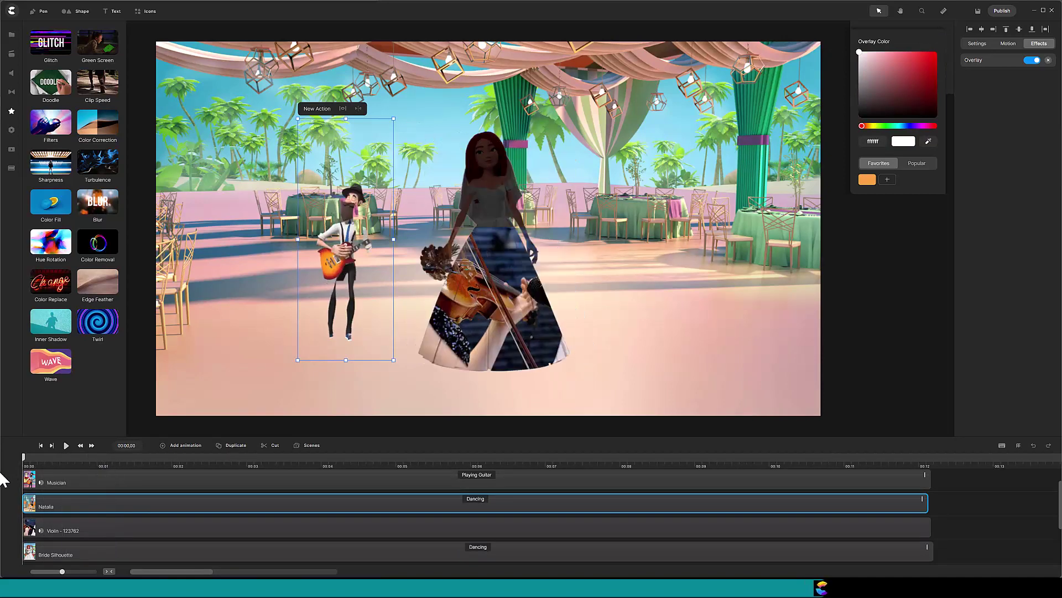
# - Rename Natalia's track to 'Natalia Mask'
pyautogui.rightClick(61, 507)
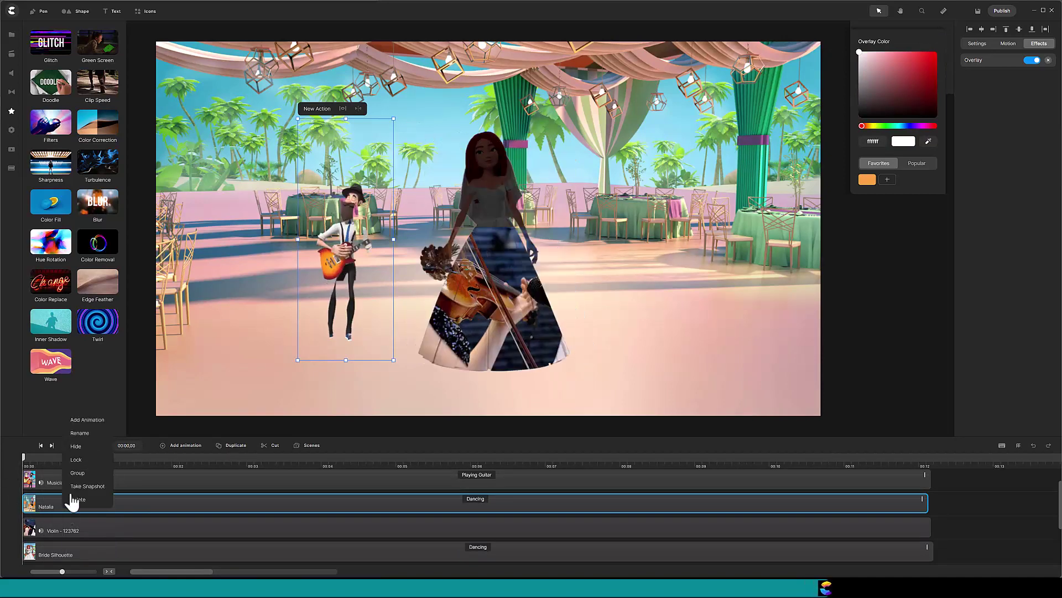
pyautogui.click(92, 438)
pyautogui.click(65, 505)
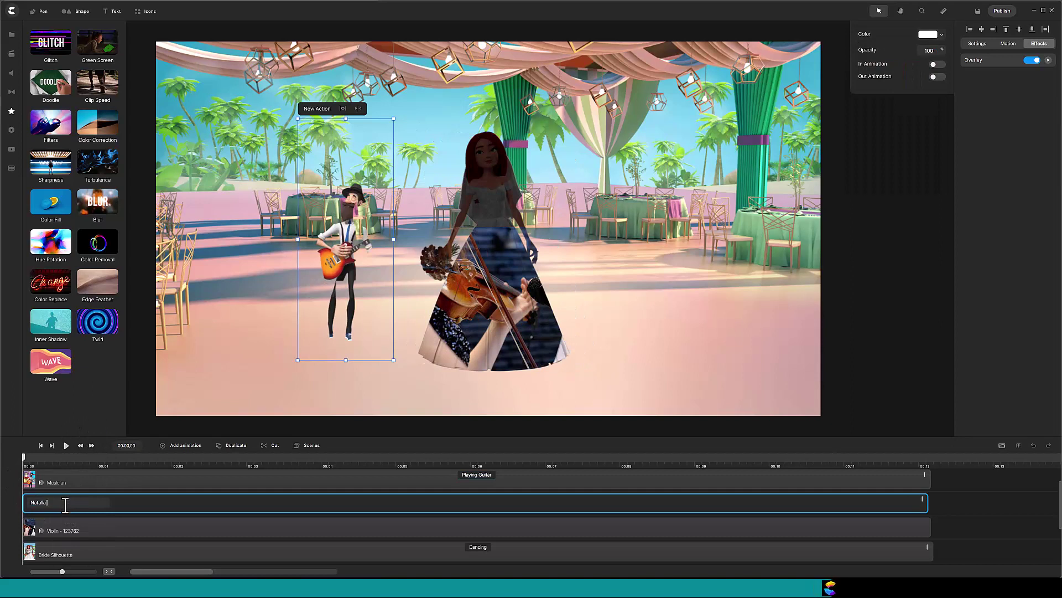
pyautogui.write('Mas')
pyautogui.press('Return')
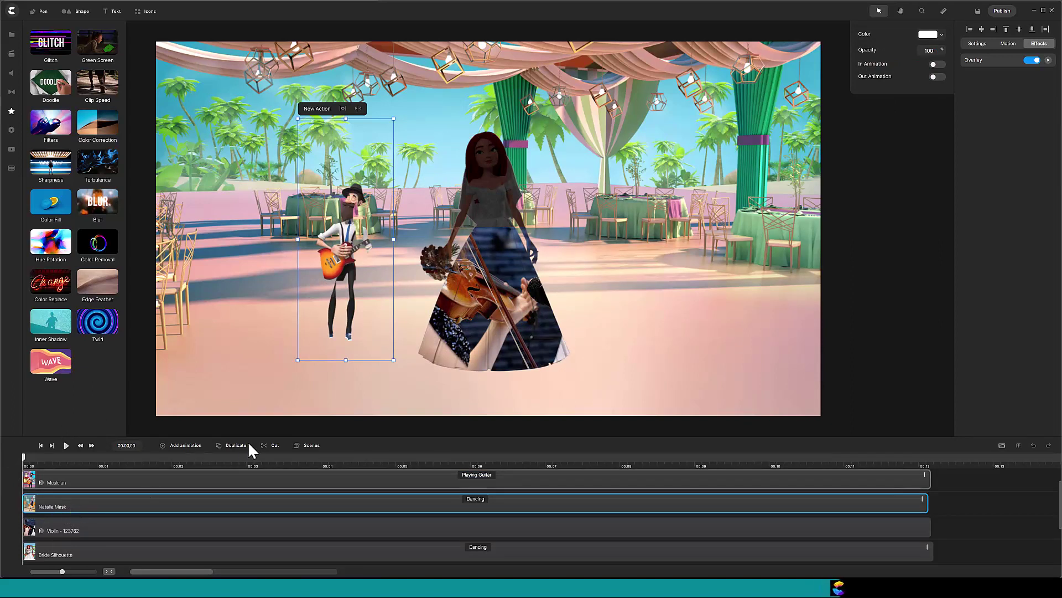
# - Rename the duplicated Natalia Mask copy to 'Natalia Silohuette'
pyautogui.click(108, 507)
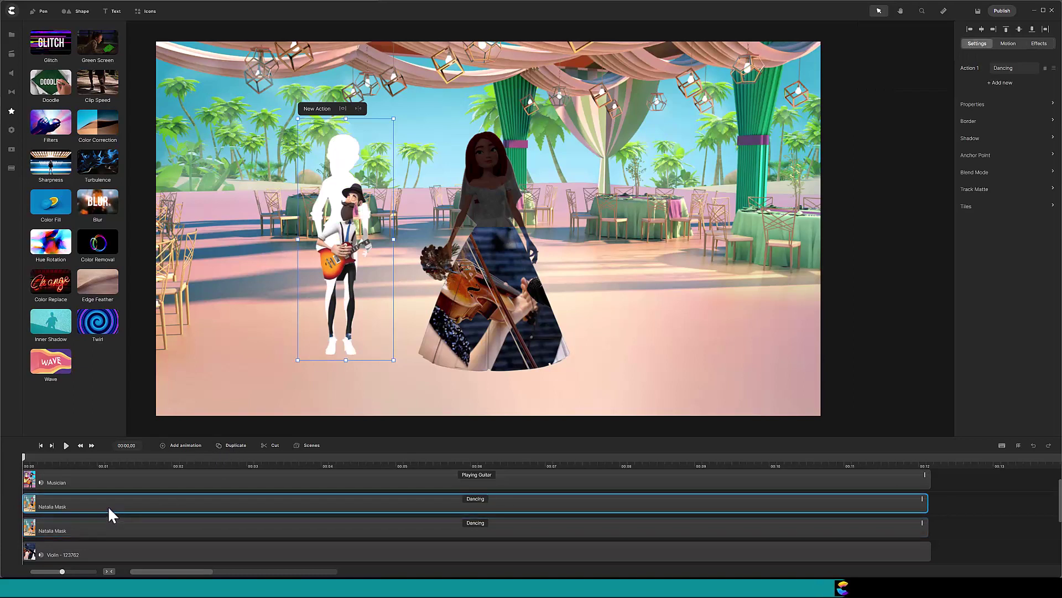
pyautogui.rightClick(108, 506)
pyautogui.click(126, 434)
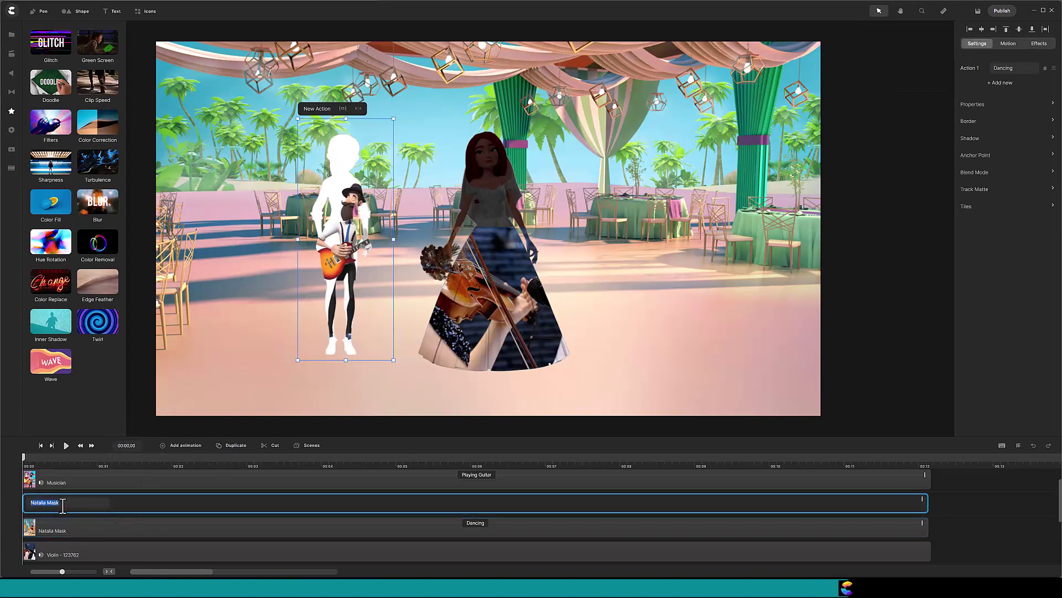
pyautogui.click(63, 505)
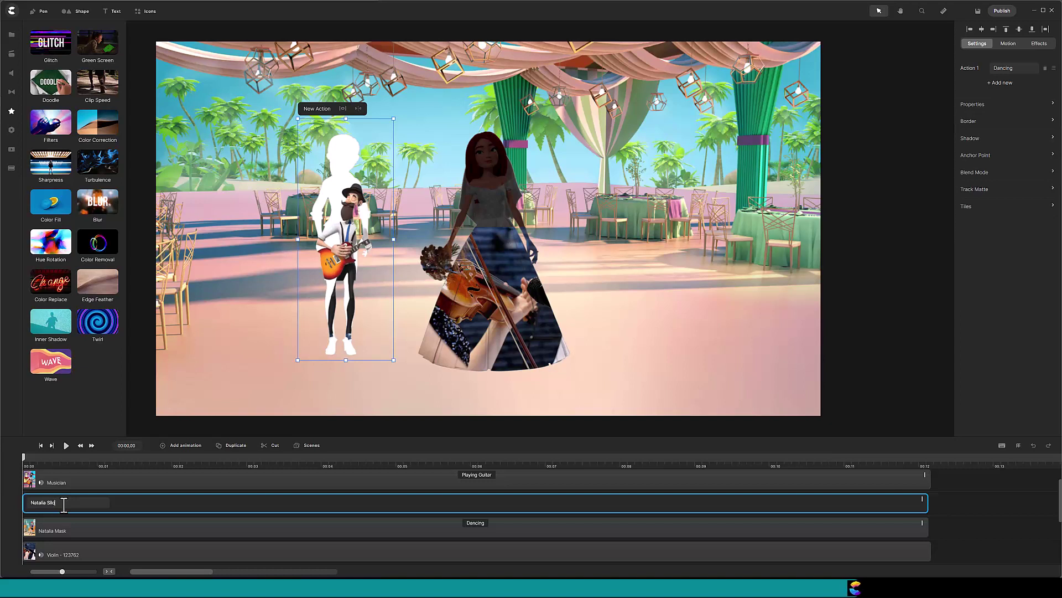
pyautogui.write('Silohuette')
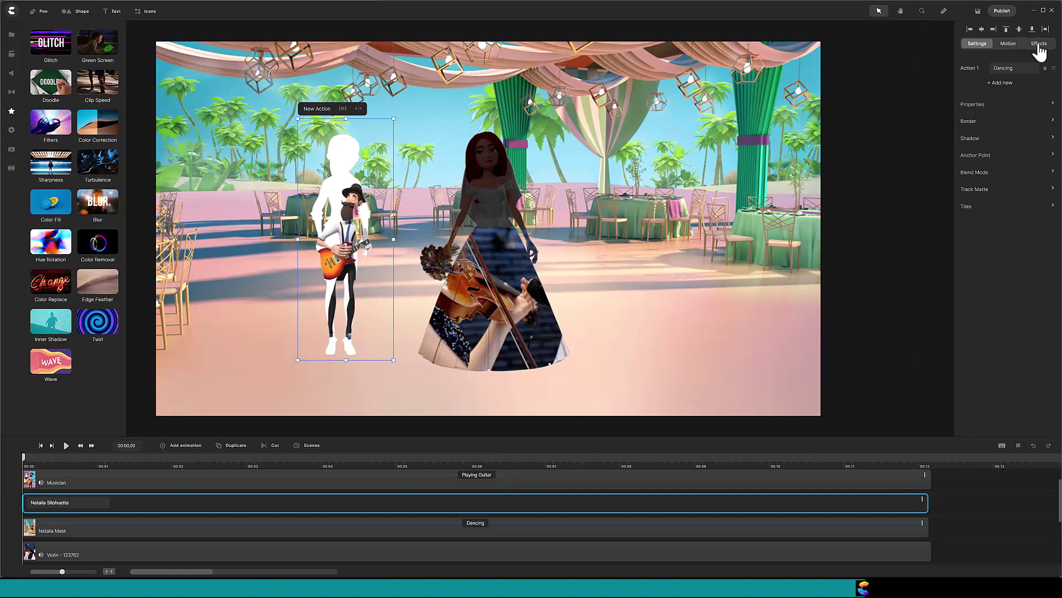
# - Change Natalia Silohuette's overlay to black (000000) at 95% opacity
pyautogui.click(1039, 43)
pyautogui.click(973, 62)
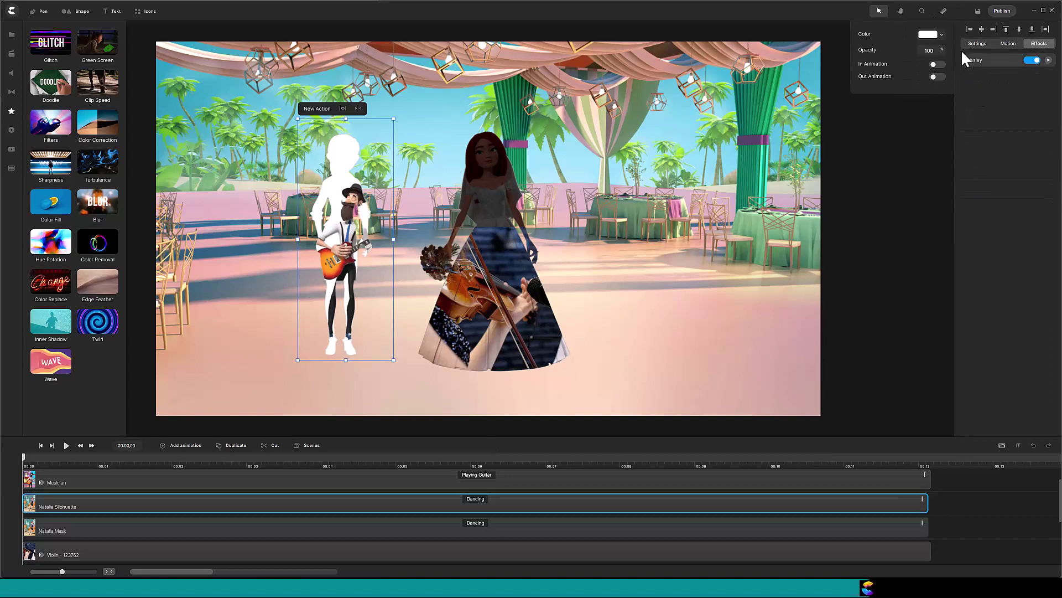
pyautogui.click(942, 36)
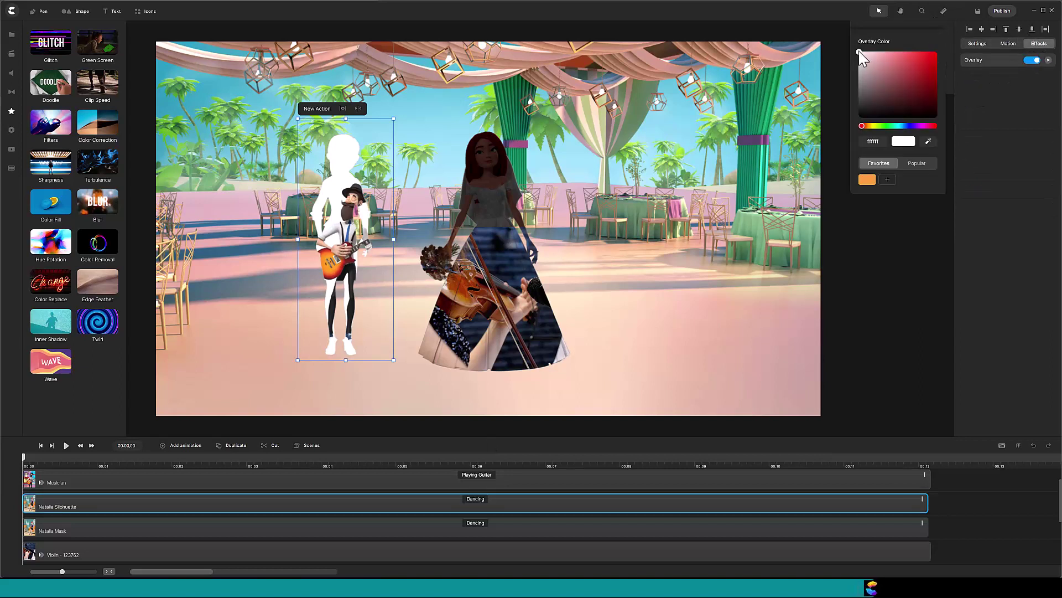
pyautogui.moveTo(860, 53); pyautogui.dragTo(852, 149)
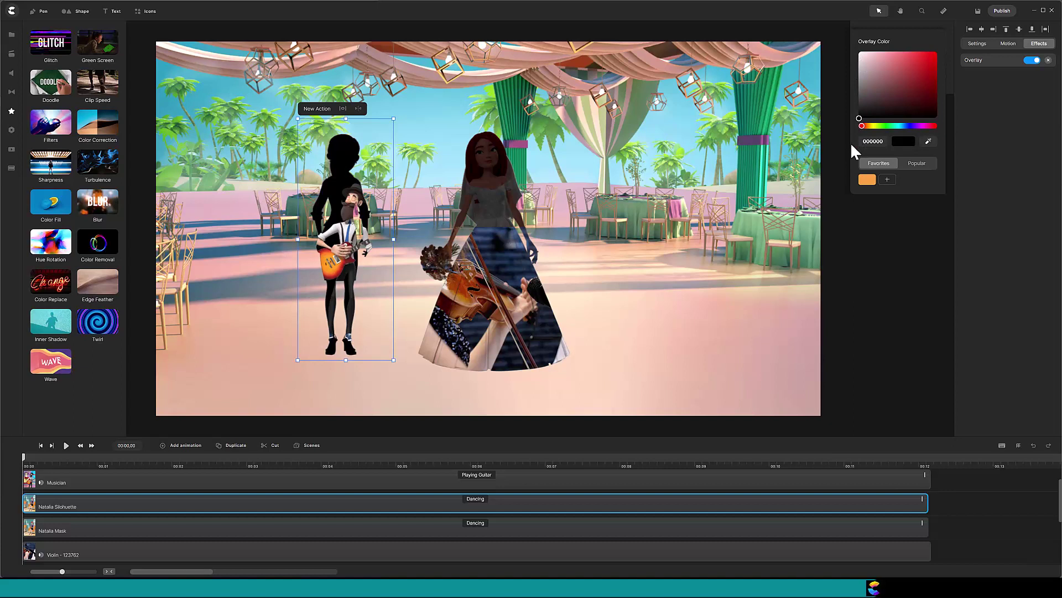
pyautogui.click(892, 26)
pyautogui.doubleClick(924, 50)
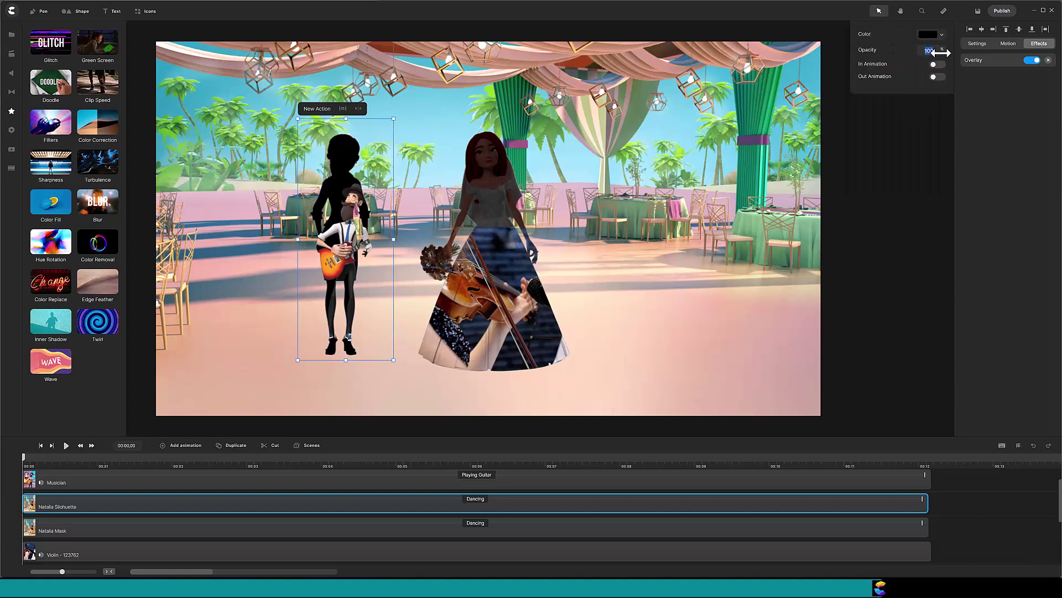
pyautogui.write('95')
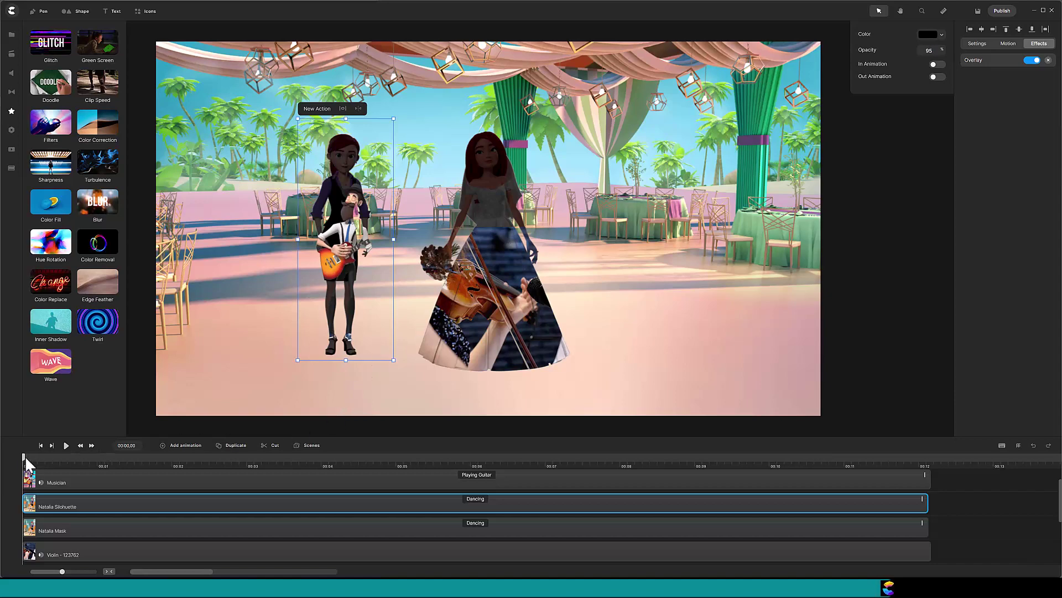
pyautogui.moveTo(26, 462); pyautogui.dragTo(202, 454)
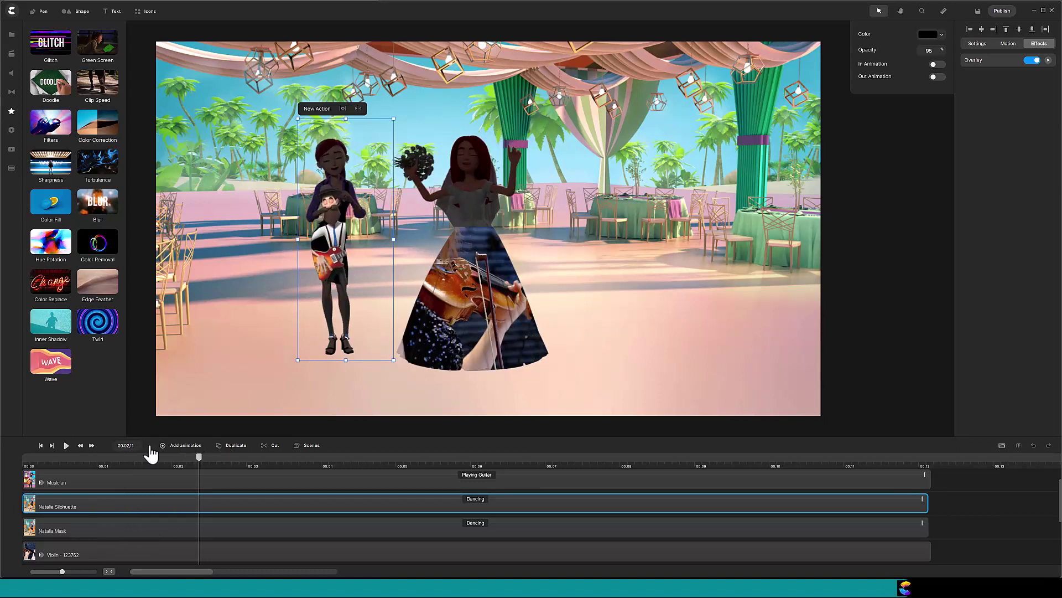
# - Place a dancing Cool Guy right of the bride, stretched across the whole timeline
pyautogui.click(40, 446)
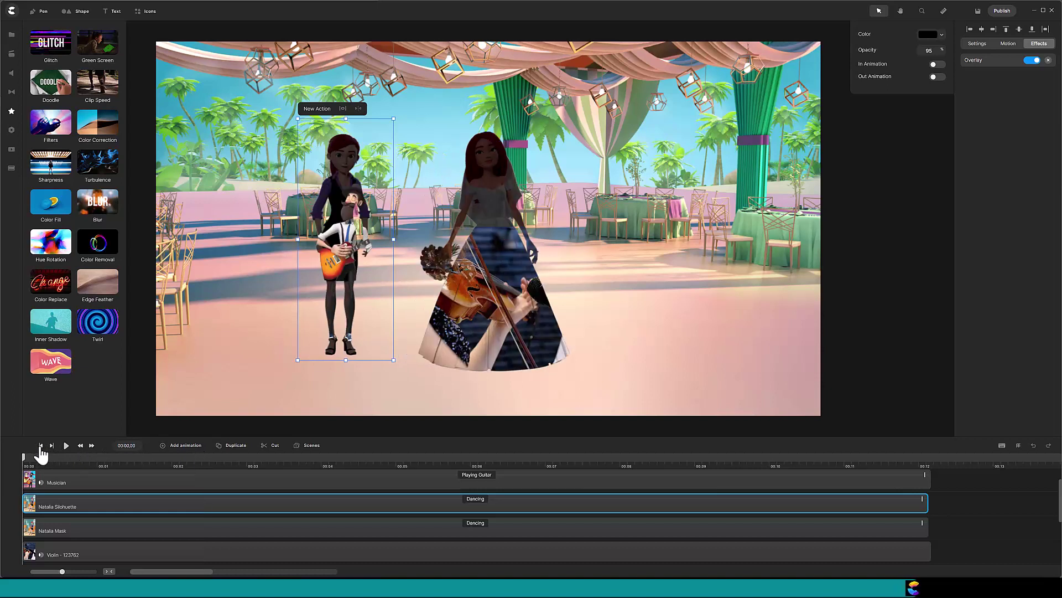
pyautogui.click(11, 53)
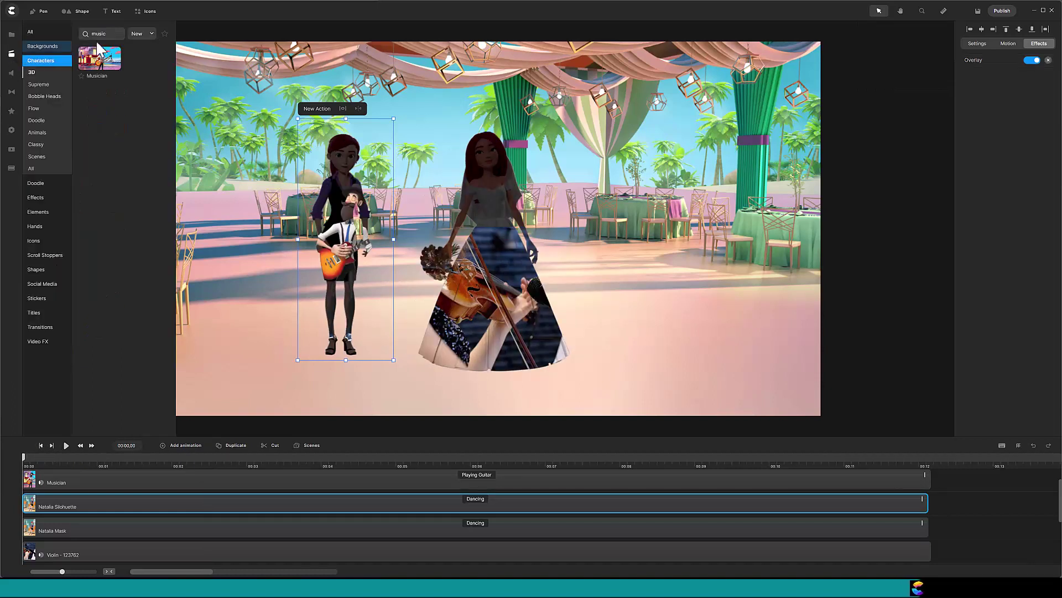
pyautogui.write('ol')
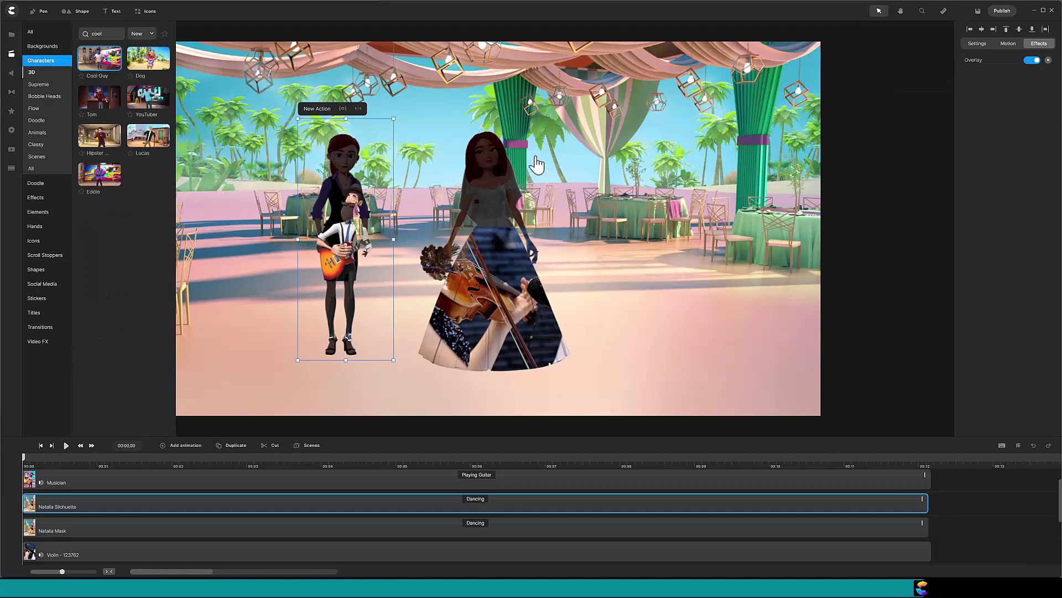
pyautogui.moveTo(100, 58); pyautogui.dragTo(650, 259)
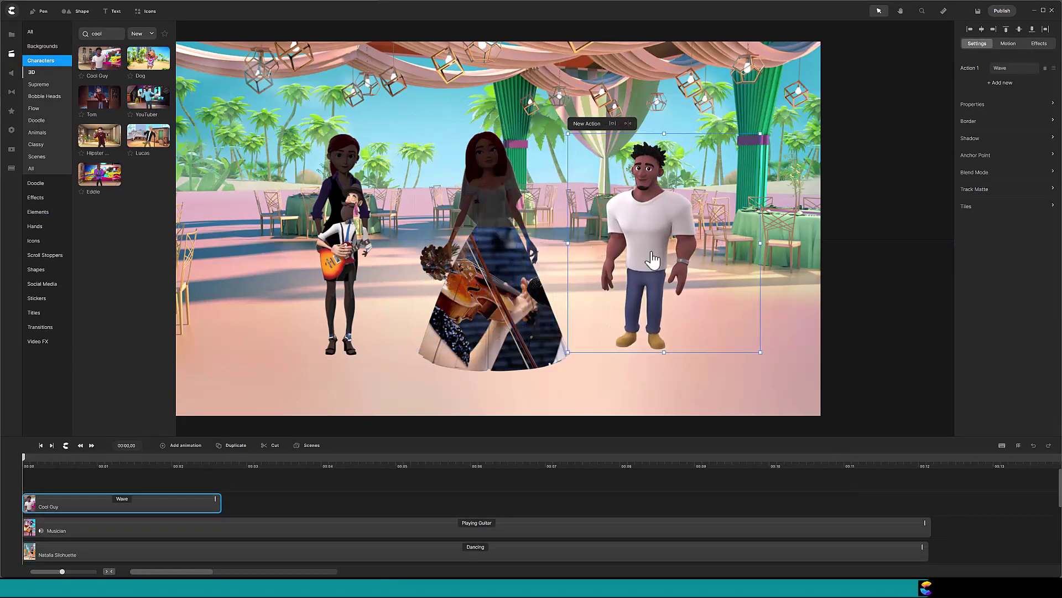
pyautogui.click(1000, 69)
pyautogui.click(895, 90)
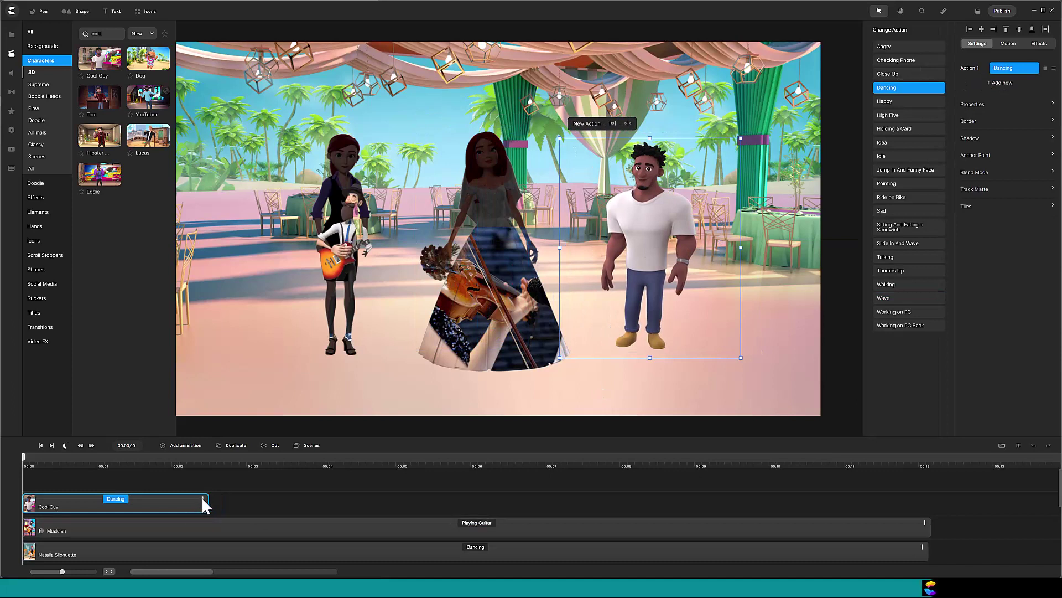
pyautogui.moveTo(215, 503); pyautogui.dragTo(928, 491)
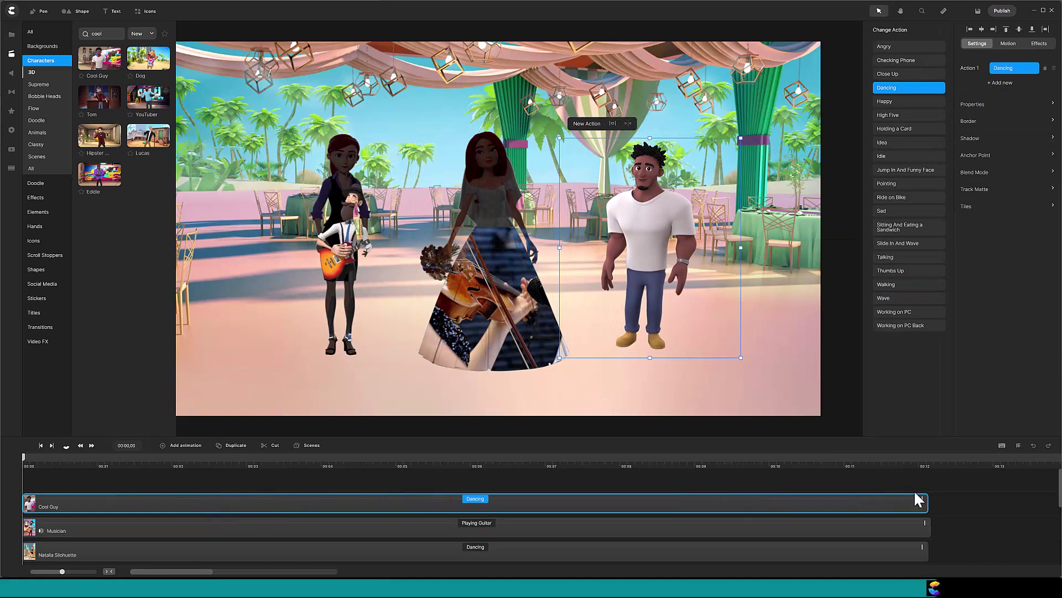
# - Rename the Cool Guy track to 'Cool Guy Mask'
pyautogui.rightClick(348, 505)
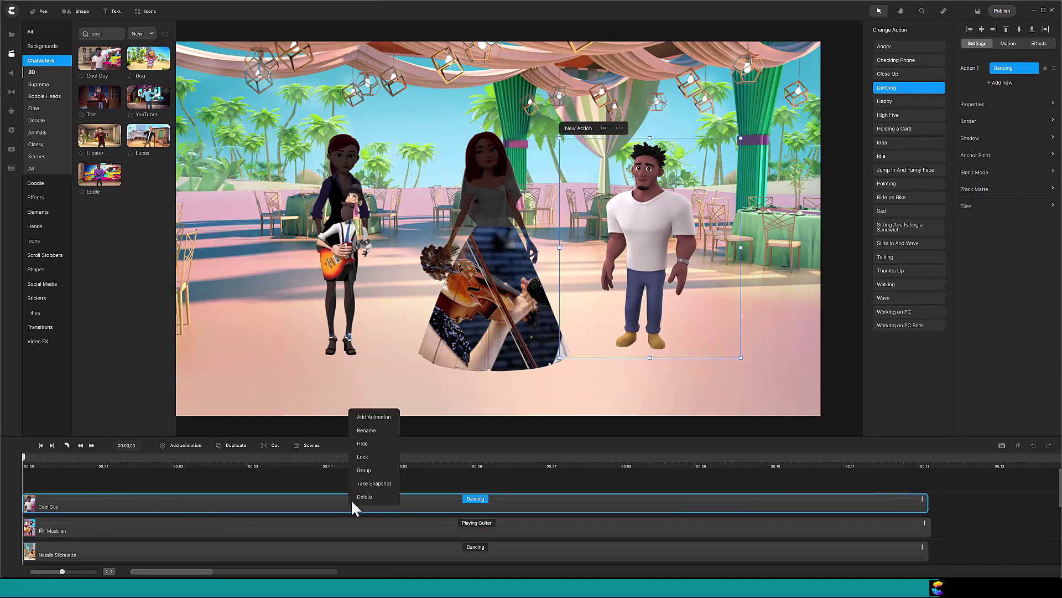
pyautogui.click(372, 434)
pyautogui.write('Mas')
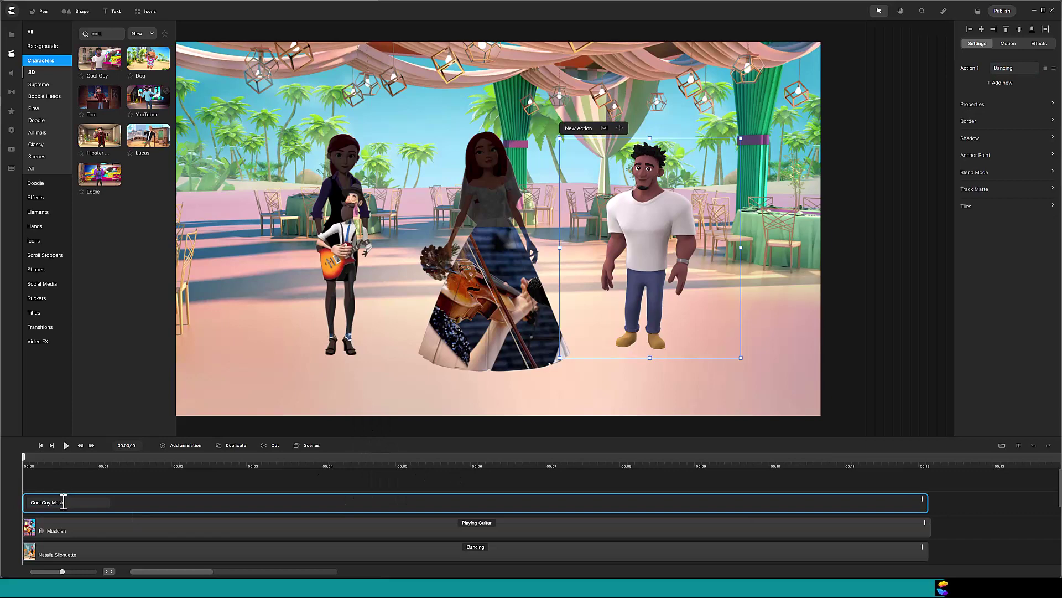
pyautogui.write('k')
pyautogui.press('Return')
# - Apply a white Color Fill overlay to Cool Guy Mask
pyautogui.click(11, 112)
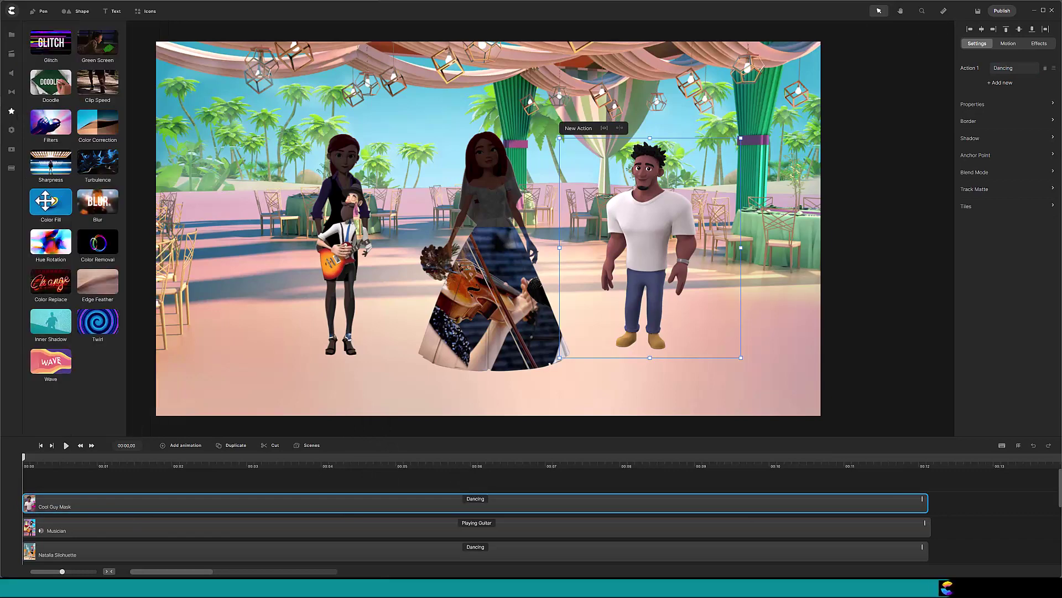
pyautogui.moveTo(50, 201); pyautogui.dragTo(111, 502)
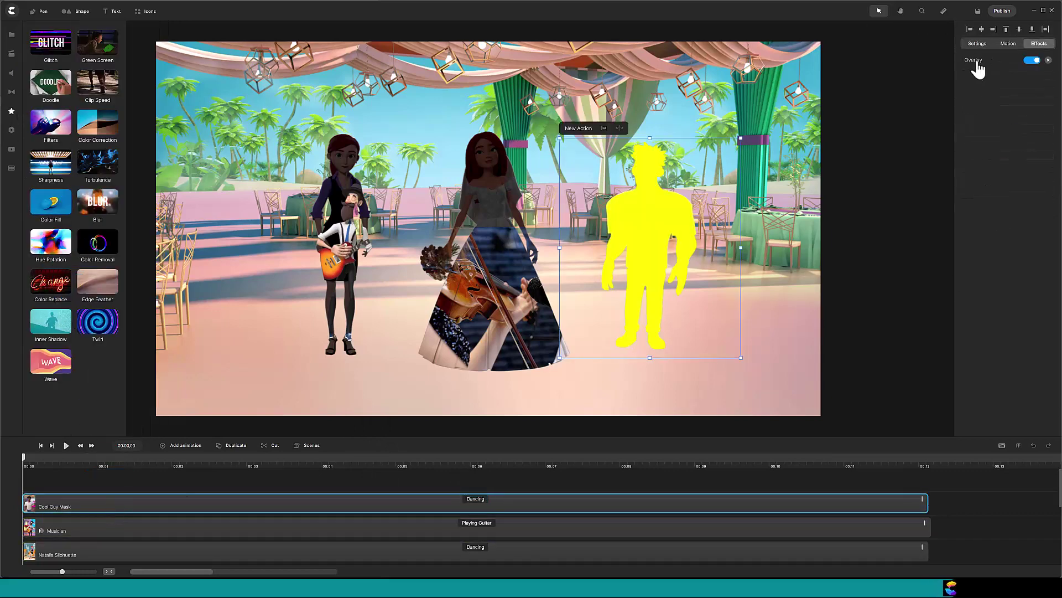
pyautogui.click(977, 64)
pyautogui.click(927, 31)
pyautogui.click(859, 53)
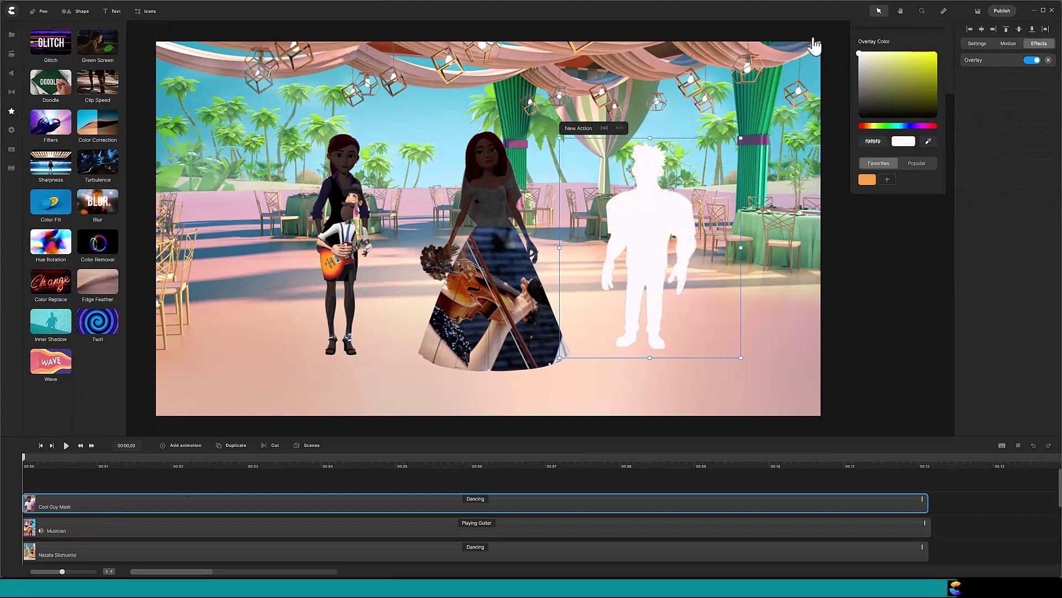
# - Duplicate the Cool Guy Mask layer and name the copy 'Cool Guy Silhouette'
pyautogui.click(173, 511)
pyautogui.rightClick(173, 508)
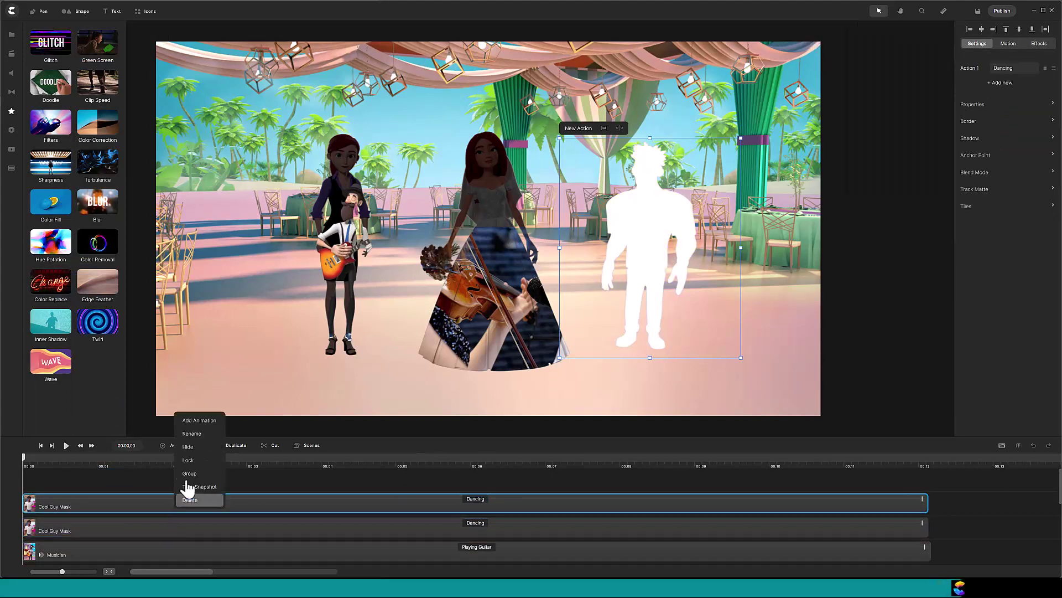
pyautogui.click(185, 487)
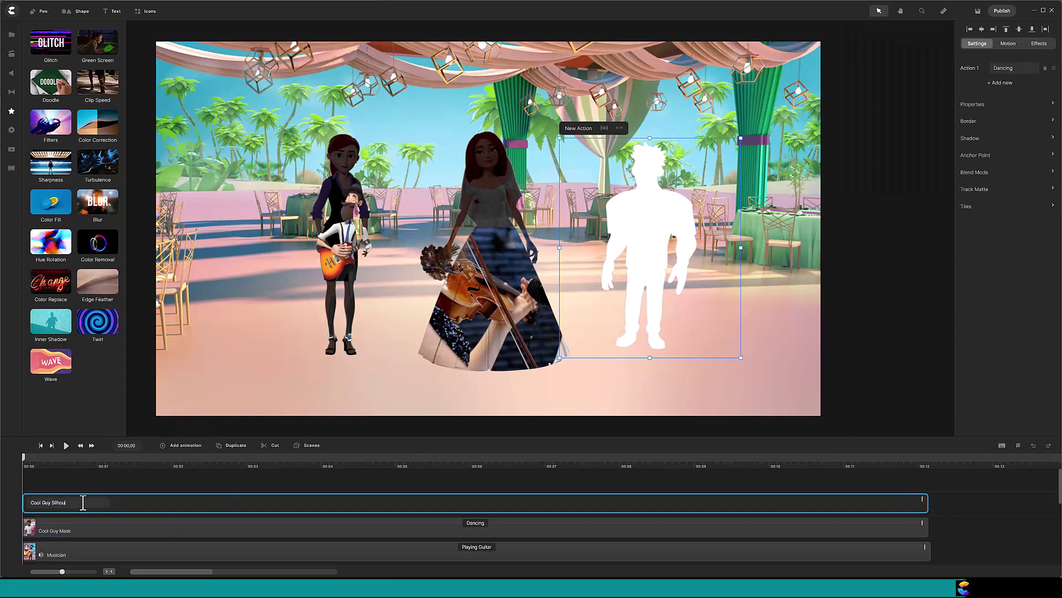
pyautogui.press('Return')
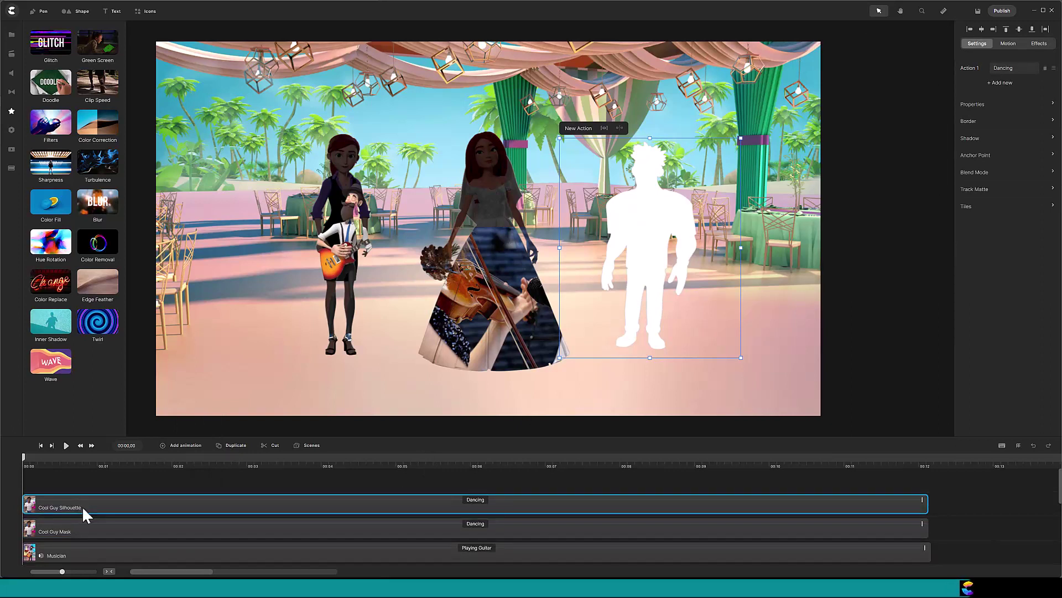
# - Make Cool Guy Silhouette's overlay black at 95% opacity
pyautogui.click(1036, 45)
pyautogui.click(972, 62)
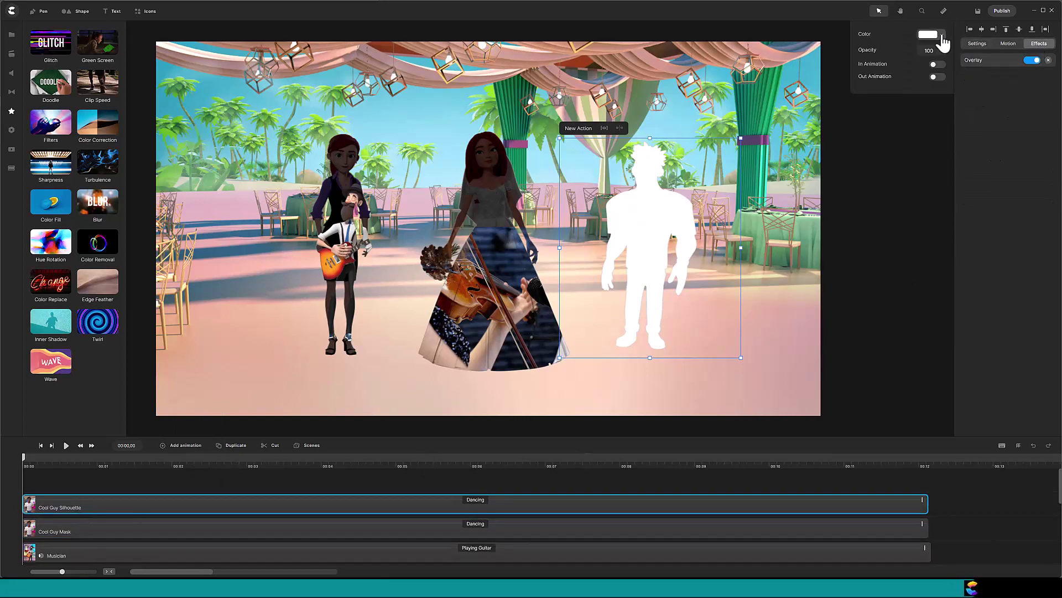
pyautogui.moveTo(858, 52); pyautogui.dragTo(857, 128)
pyautogui.click(884, 24)
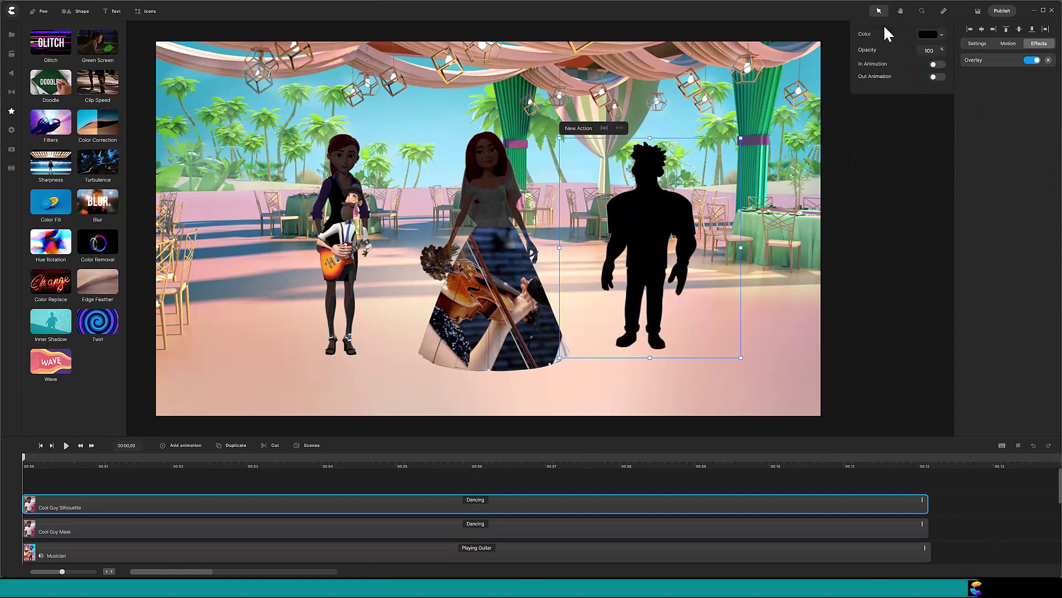
pyautogui.doubleClick(930, 51)
pyautogui.write('95')
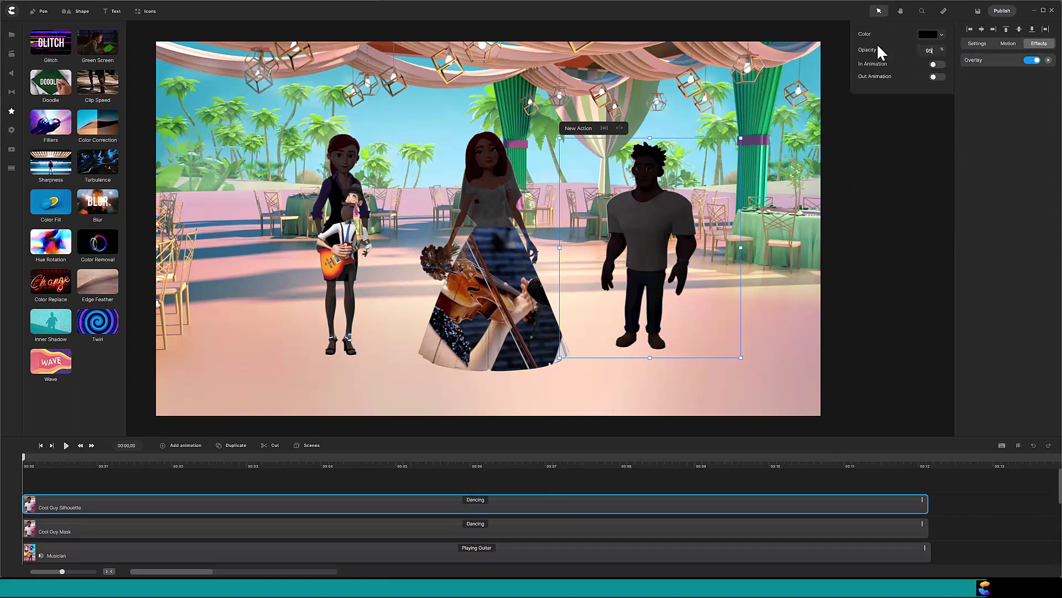
# - Add a drum-playing Musician spanning the whole scene, shrunk and placed over Cool Guy
pyautogui.click(11, 54)
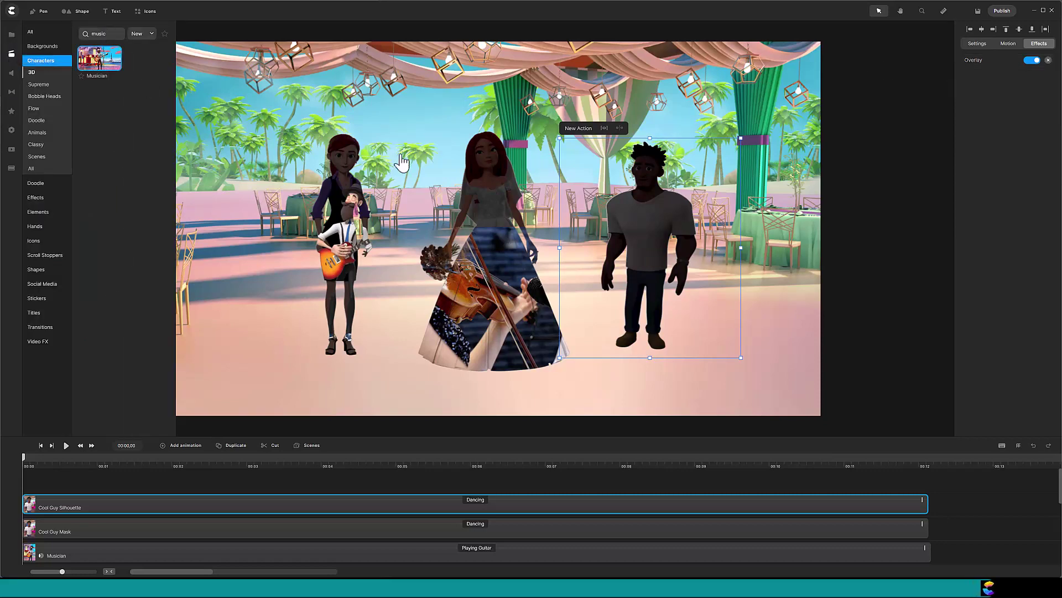
pyautogui.click(995, 71)
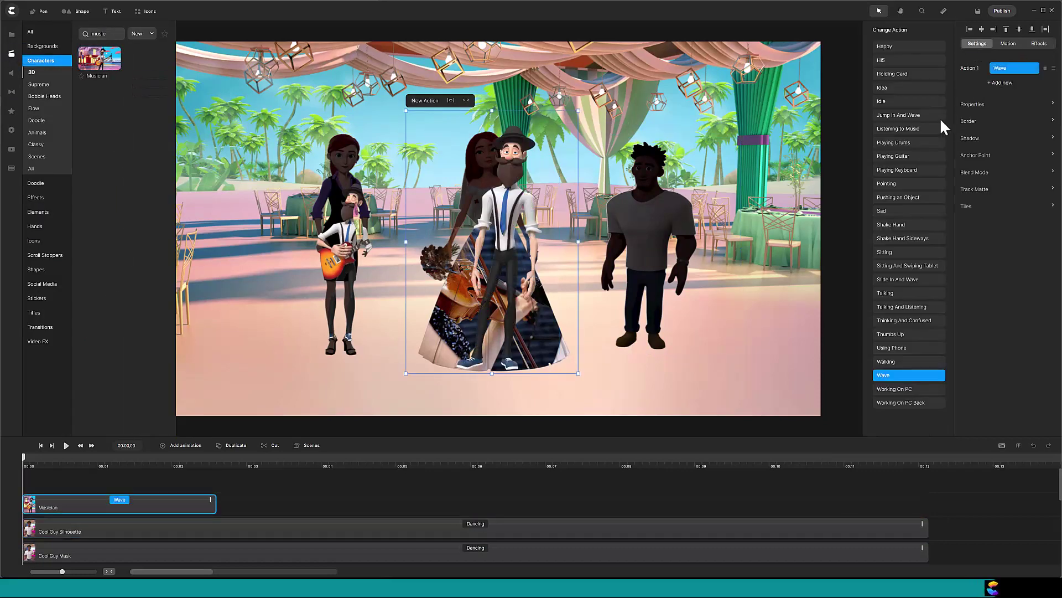
pyautogui.click(894, 142)
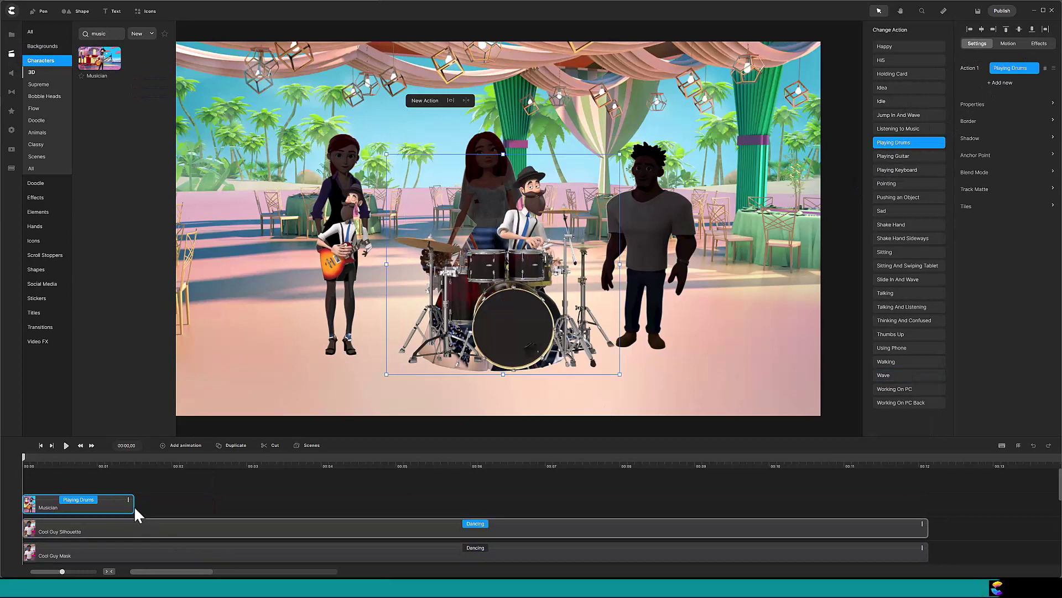
pyautogui.moveTo(130, 500); pyautogui.dragTo(923, 499)
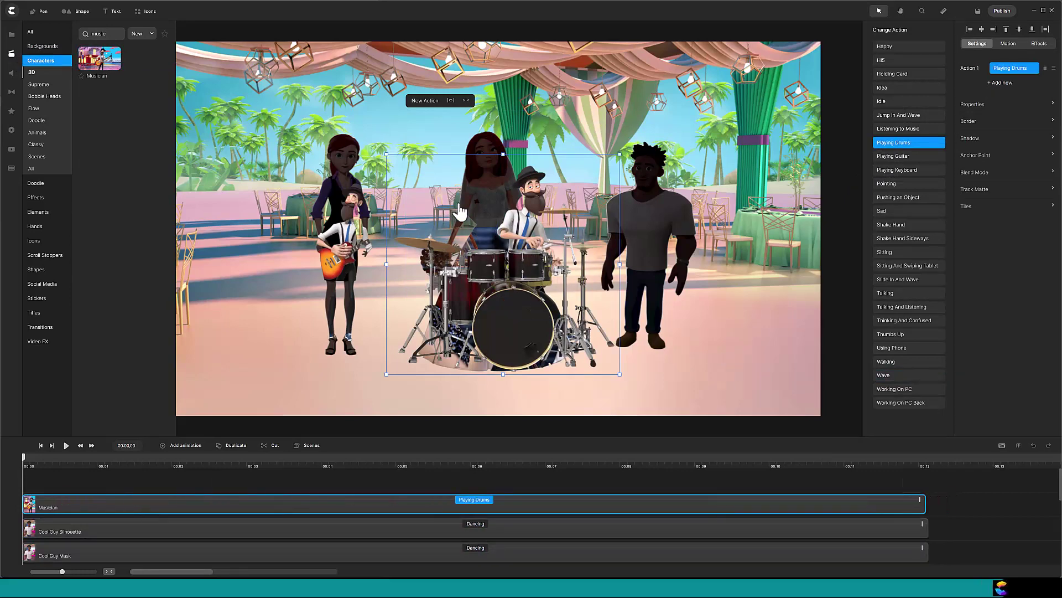
pyautogui.moveTo(387, 154); pyautogui.dragTo(489, 252)
pyautogui.moveTo(531, 311); pyautogui.dragTo(630, 241)
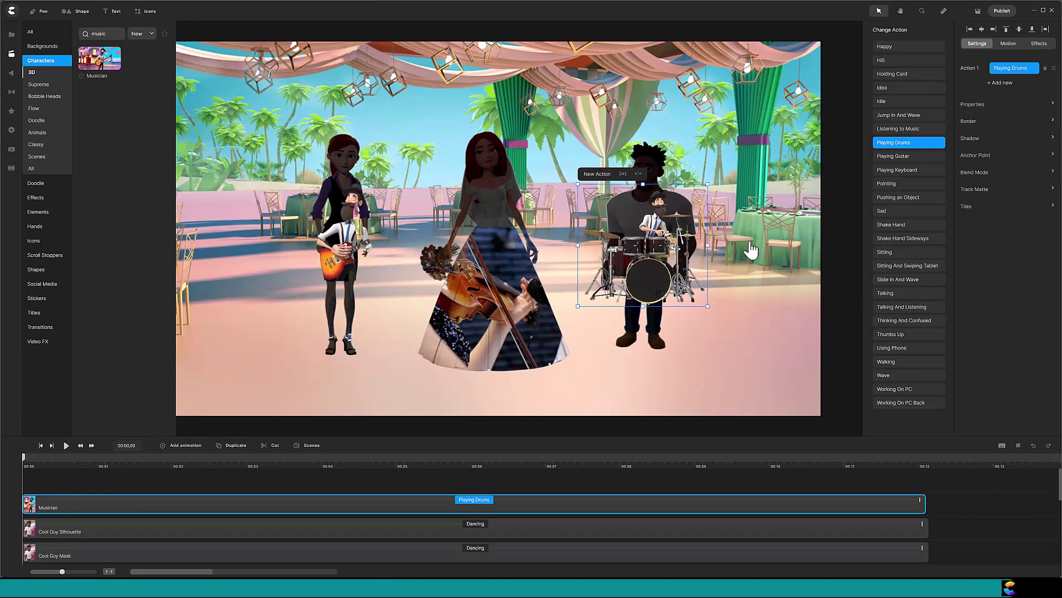
# - Set the drummer's track matte mask to Cool Guy Mask
pyautogui.click(979, 189)
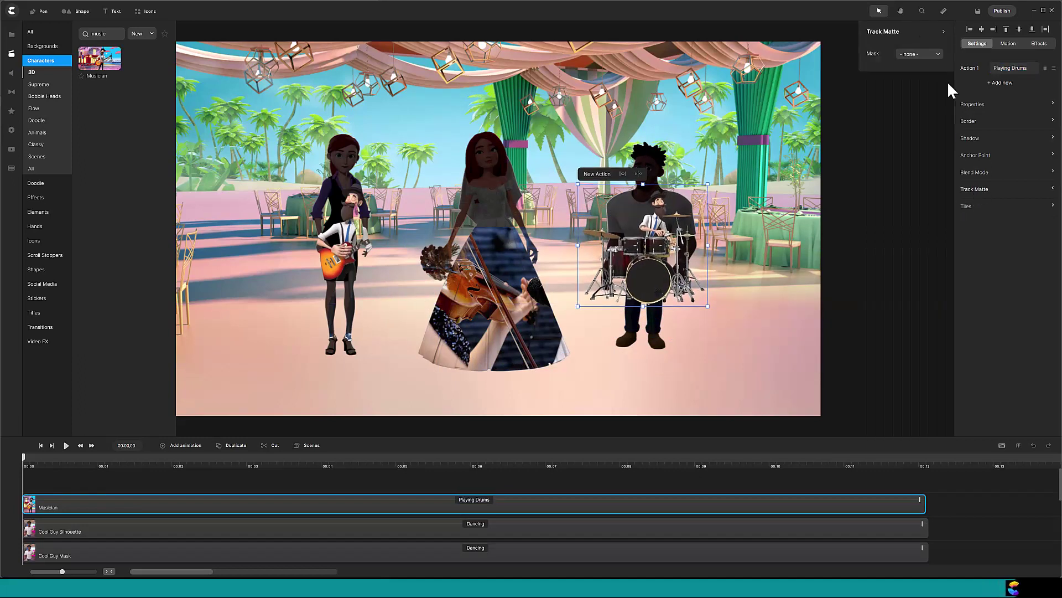
pyautogui.click(939, 55)
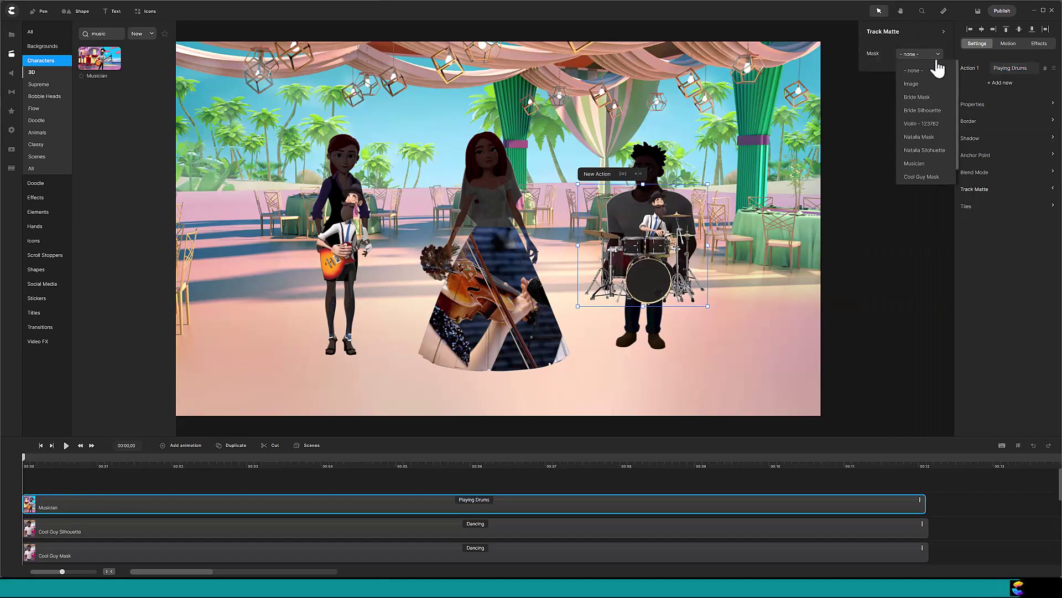
pyautogui.click(923, 177)
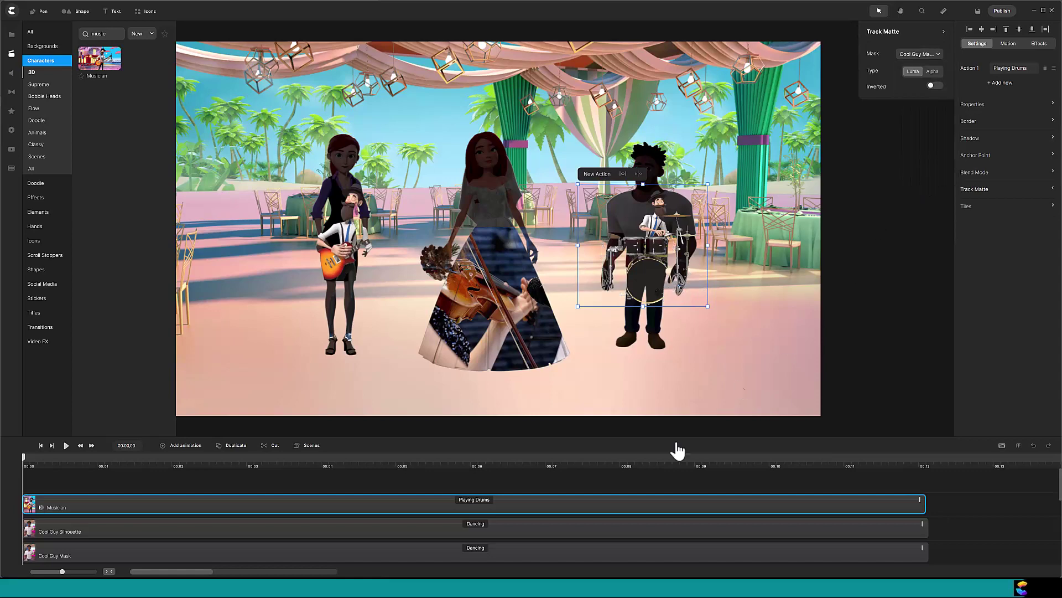
# - Play the scene preview and pause it around 00:05.26
pyautogui.click(66, 447)
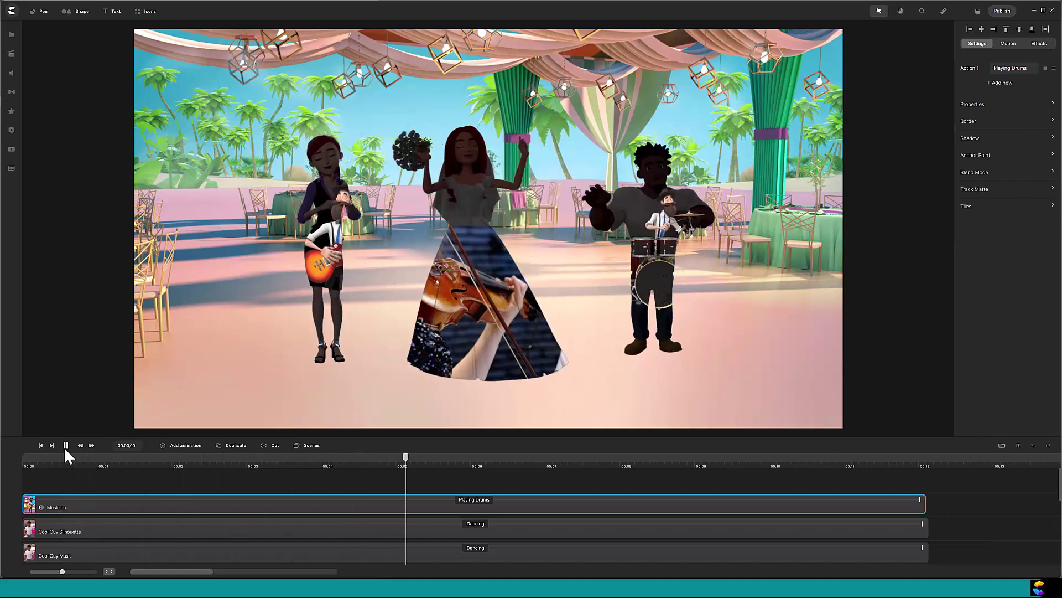
pyautogui.click(65, 445)
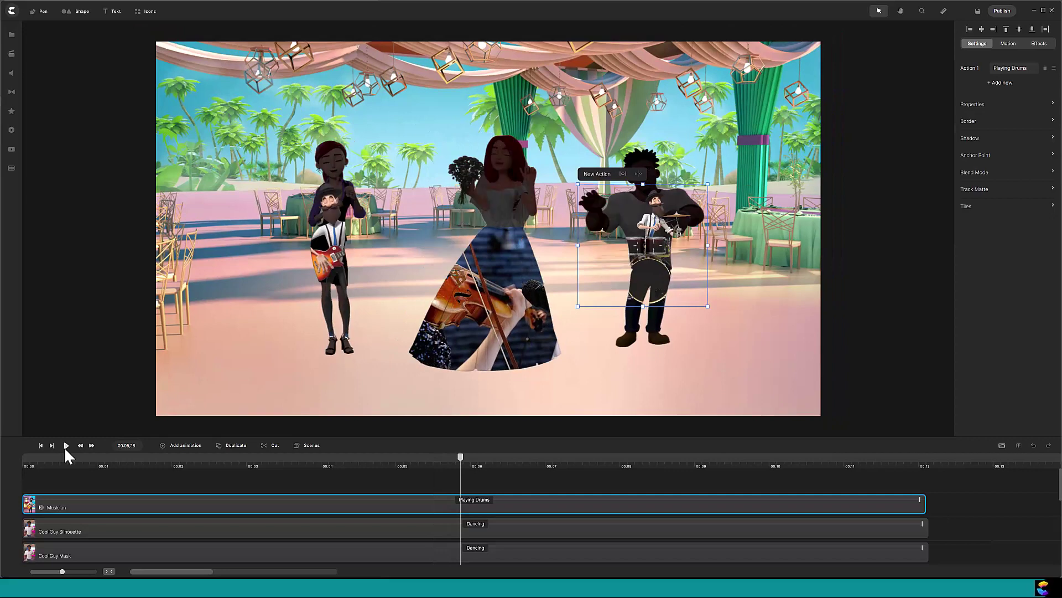